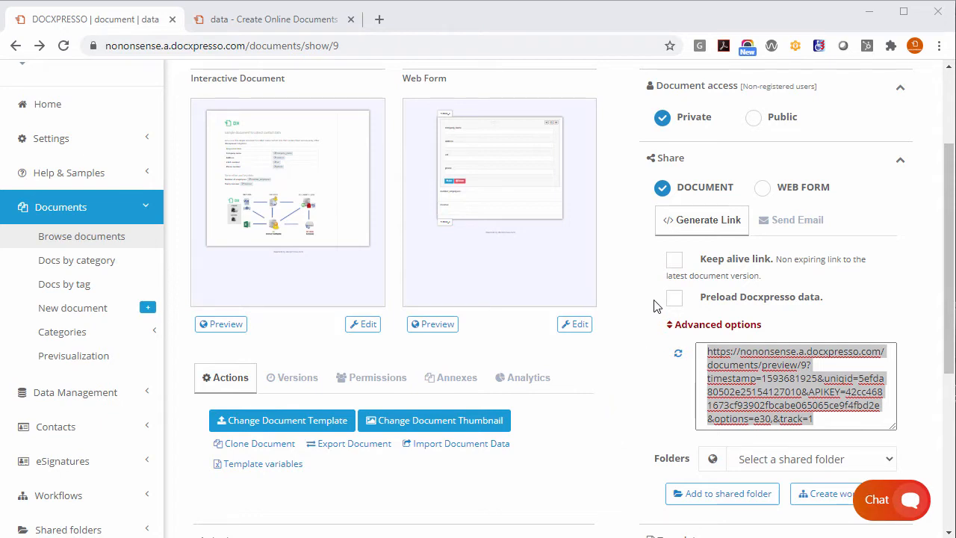
Step: Enable preloading of Docxpresso data from the NNSL contact and regenerate the document's share link
click(676, 300)
click(674, 299)
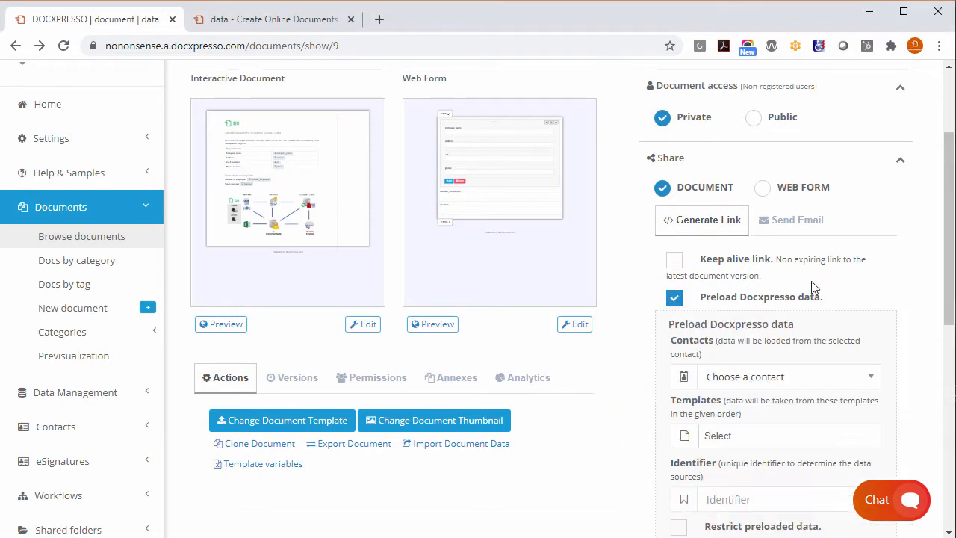
click(759, 378)
click(794, 442)
scroll(629, 429, down, 2)
click(678, 447)
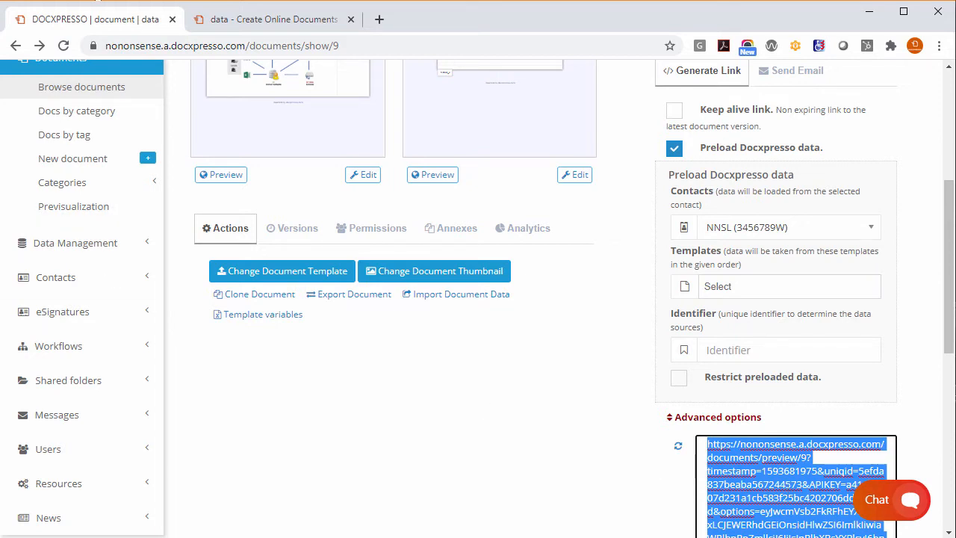
Step: Open the generated share link, including its API key, in a new browser tab and inspect the preloaded company name
click(379, 19)
click(315, 44)
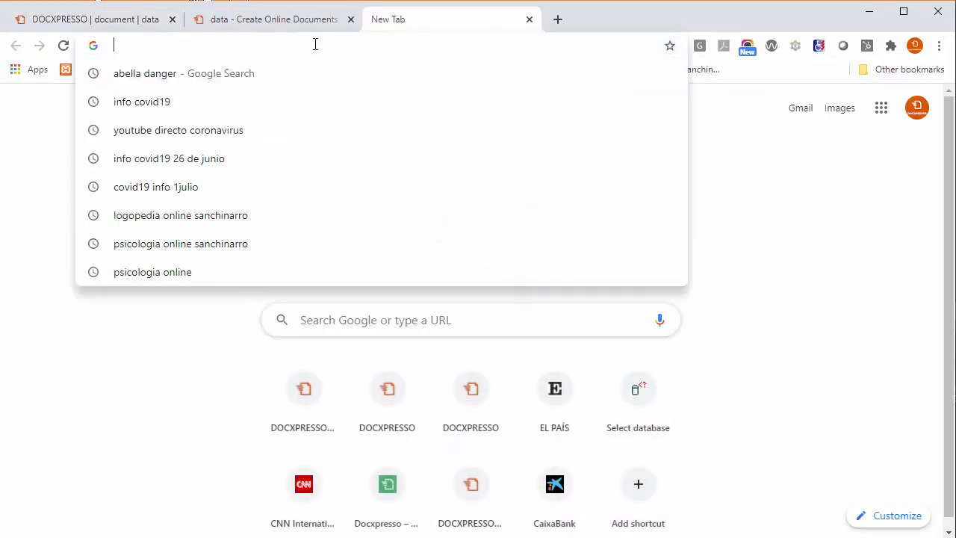
key(ctrl+v)
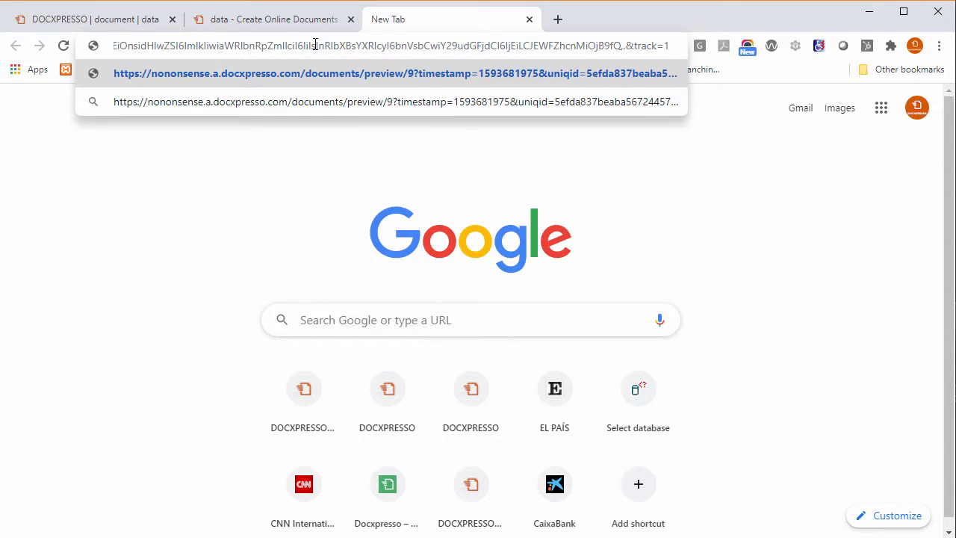
key(Return)
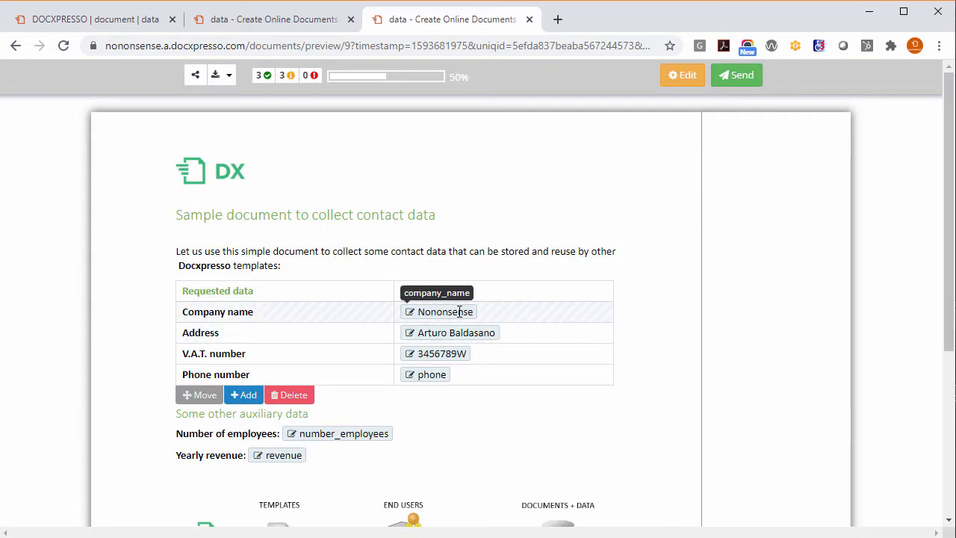
drag(469, 312, 431, 312)
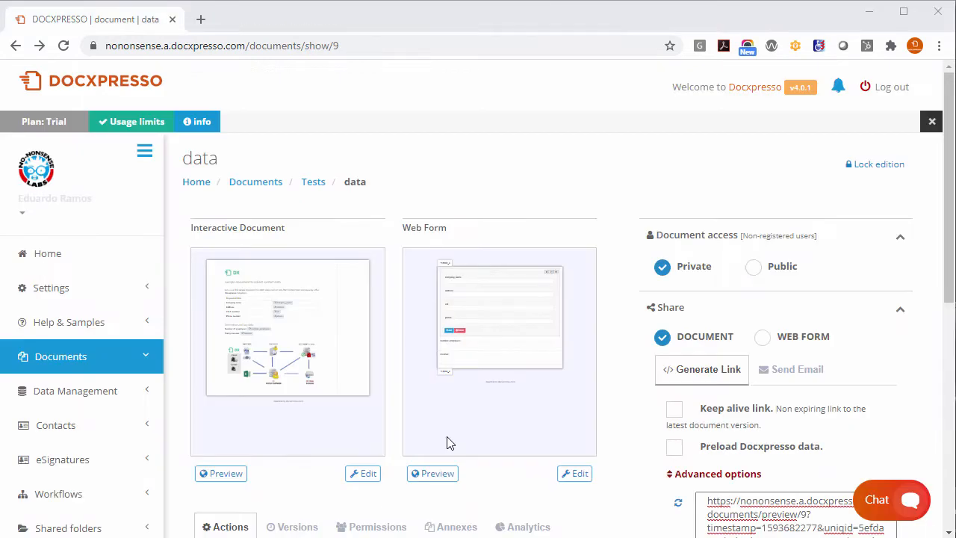
Step: Open the NNSL contact's record from the contact list
click(69, 428)
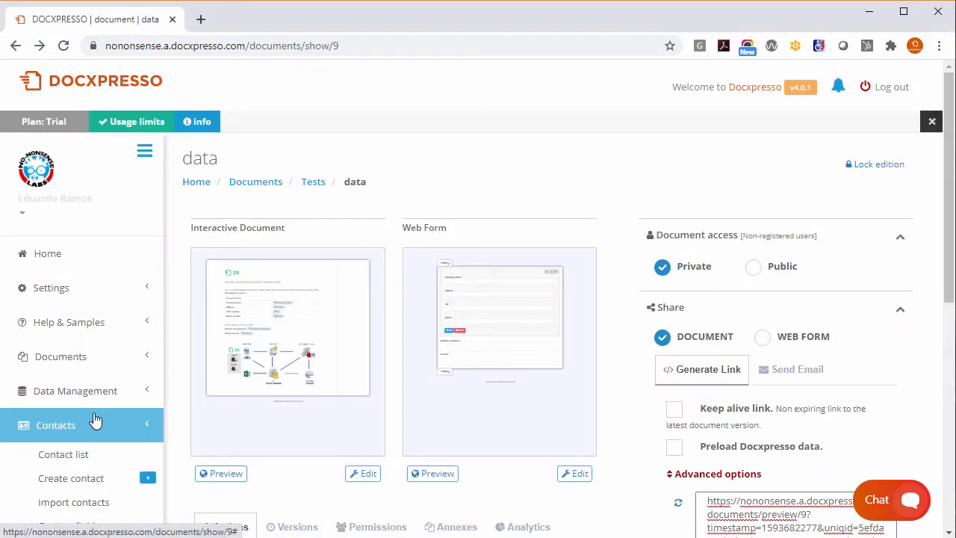
click(63, 462)
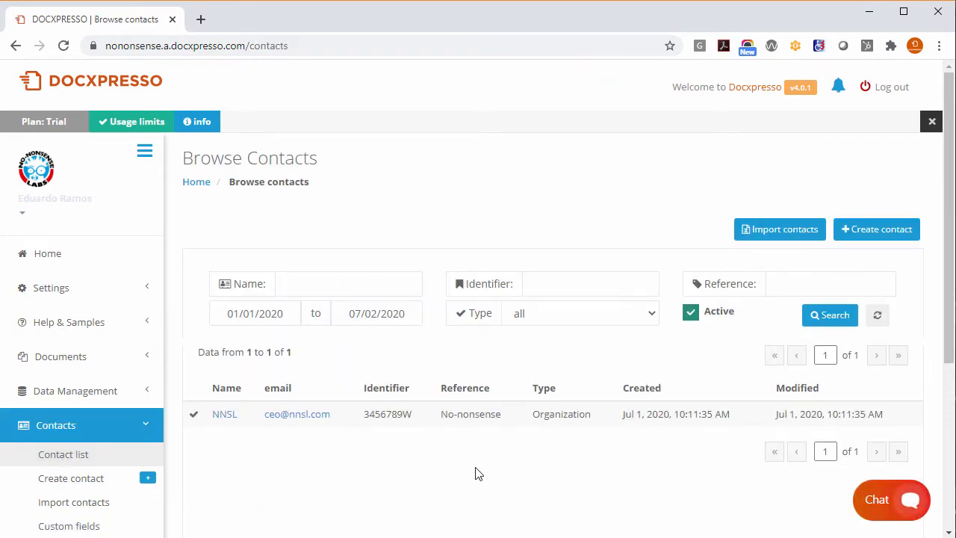
click(222, 418)
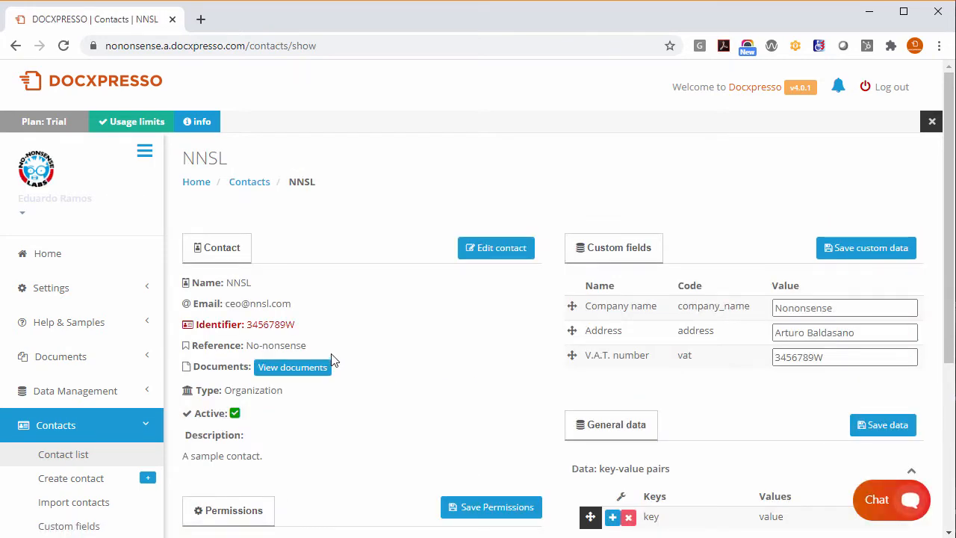
Step: Review the contact's custom field values for company name, address and V.A.T. number, along with the general data and permissions
scroll(334, 361, down, 1)
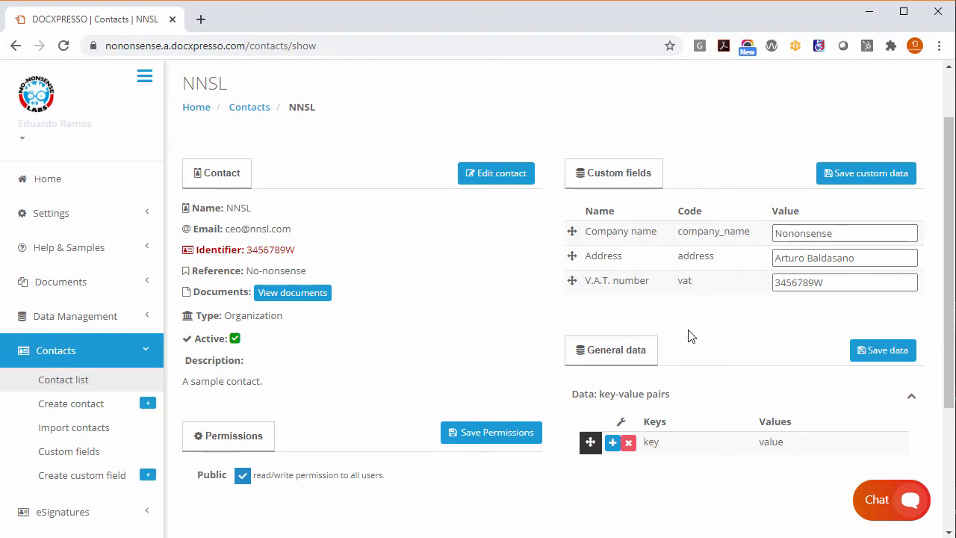
drag(858, 233, 774, 234)
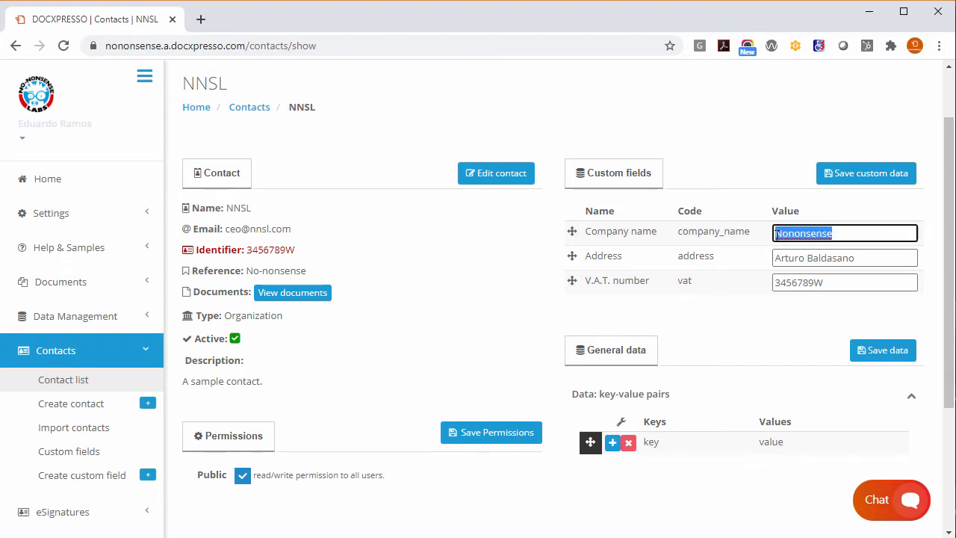
drag(856, 258, 775, 258)
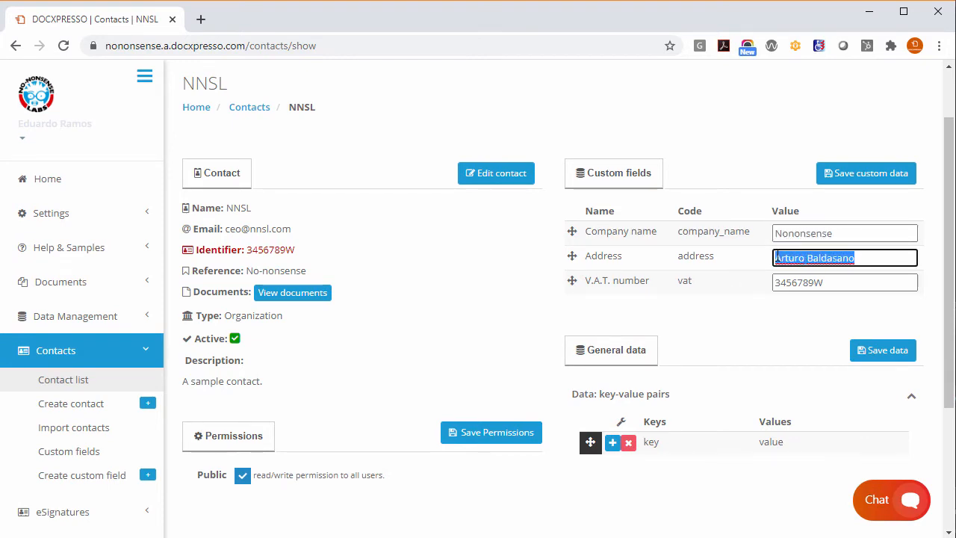
drag(833, 282, 773, 285)
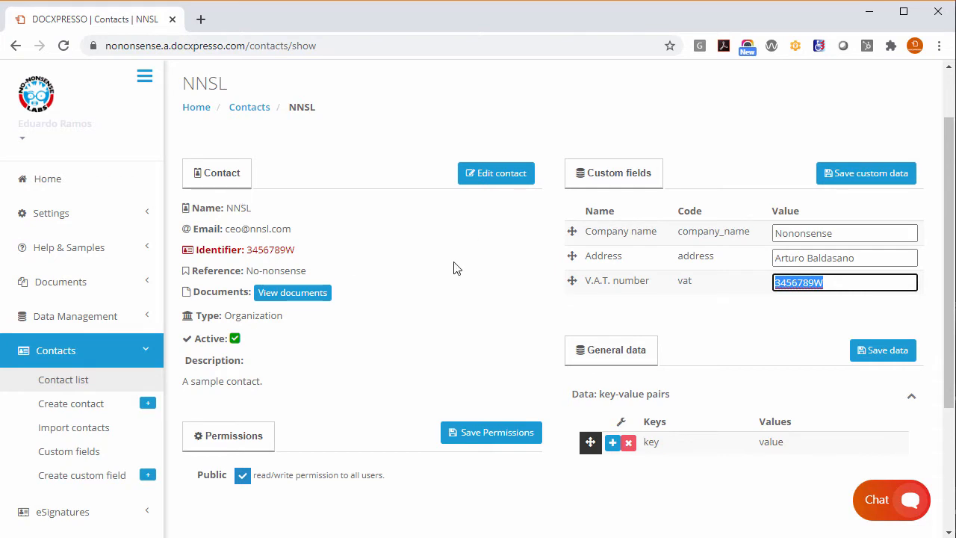
scroll(452, 269, down, 1)
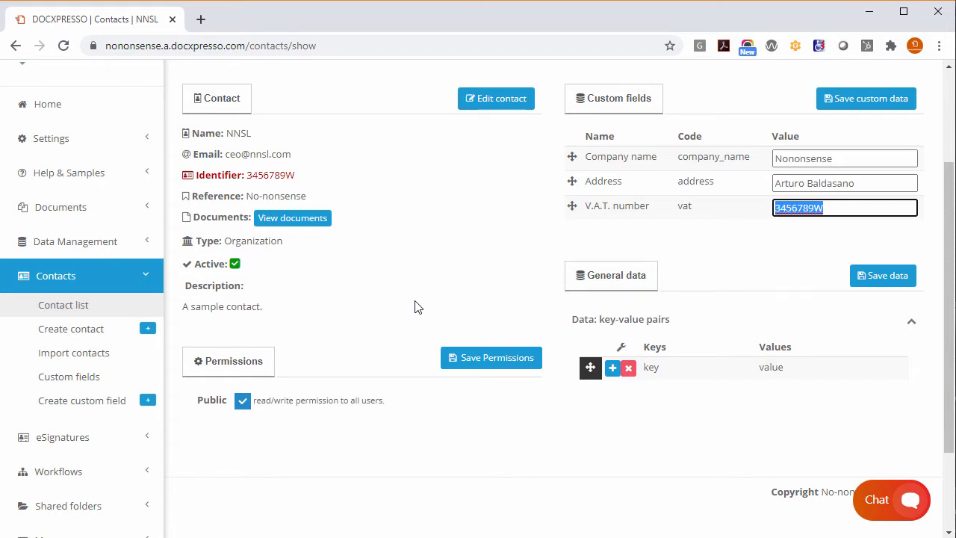
scroll(416, 307, up, 1)
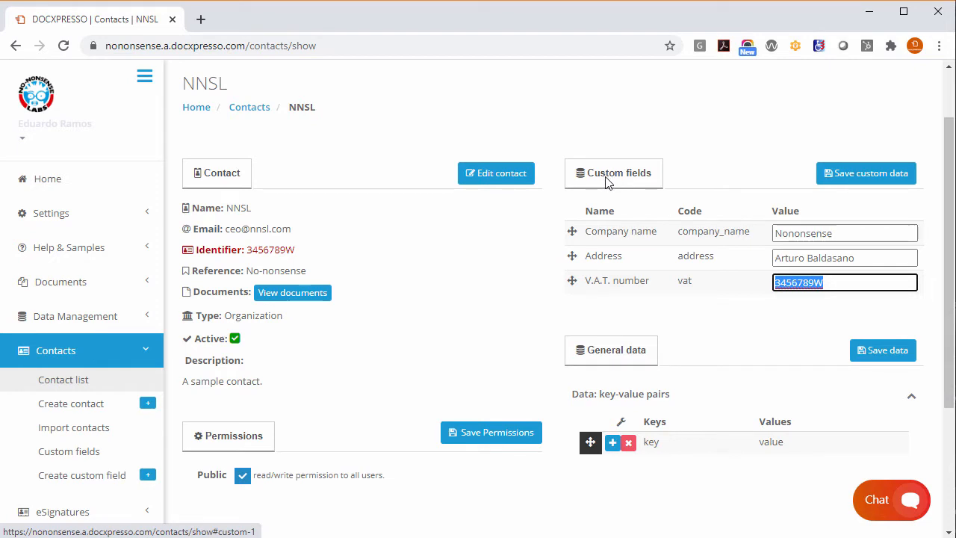
click(842, 232)
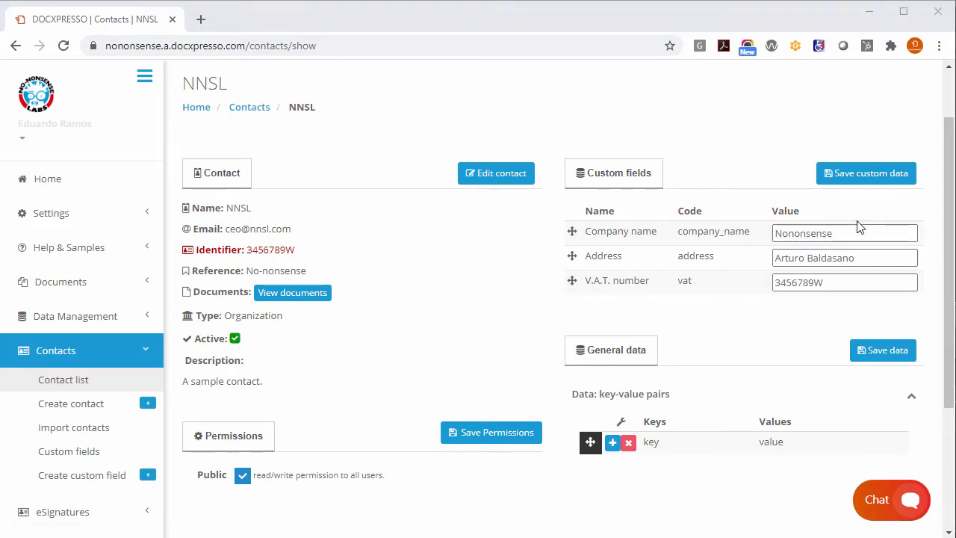
Step: Check the company_name code among the contact custom fields and try the options type in the Company name field's settings
click(62, 457)
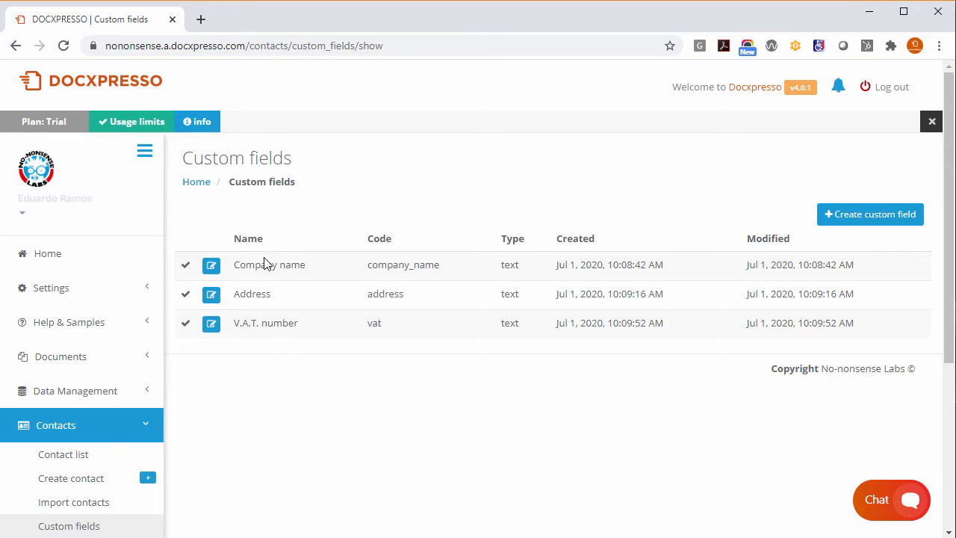
drag(368, 265, 439, 265)
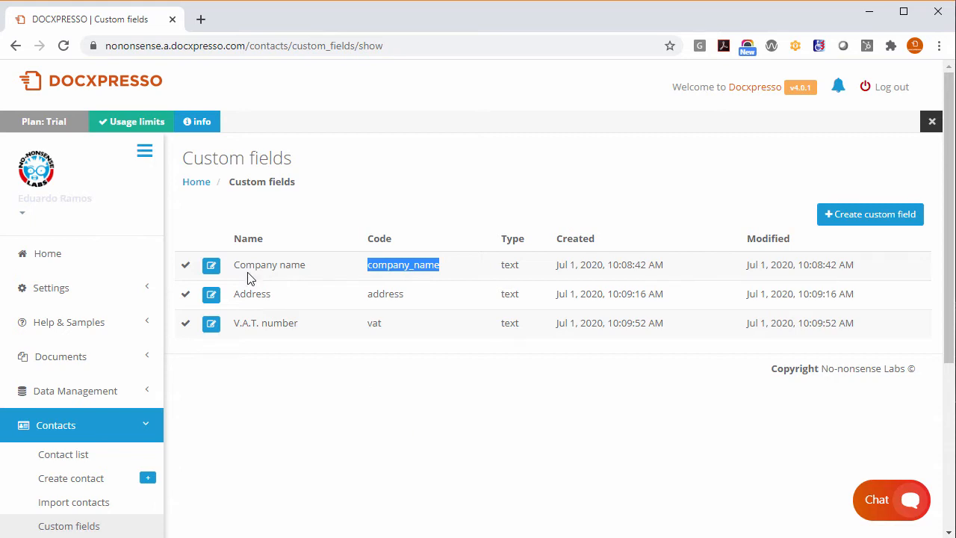
click(212, 270)
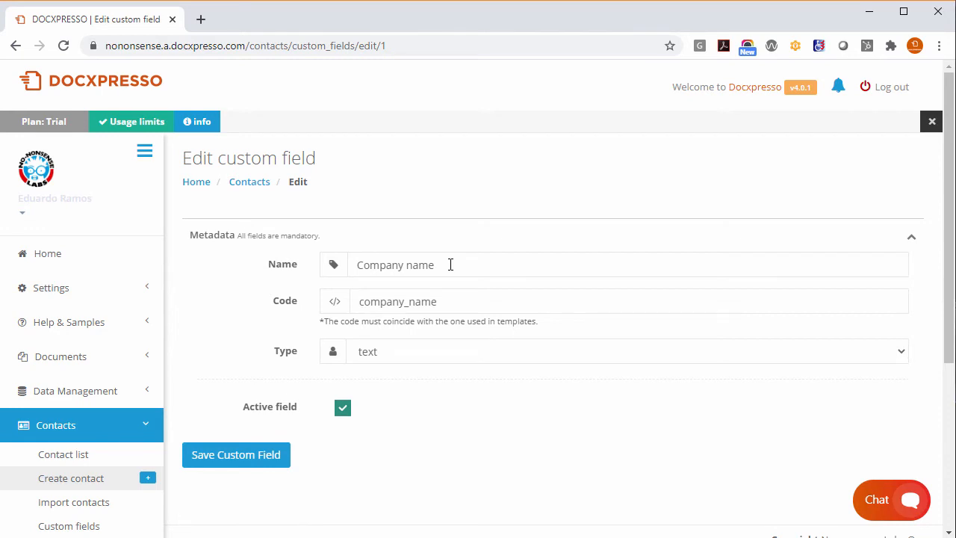
click(409, 355)
click(397, 388)
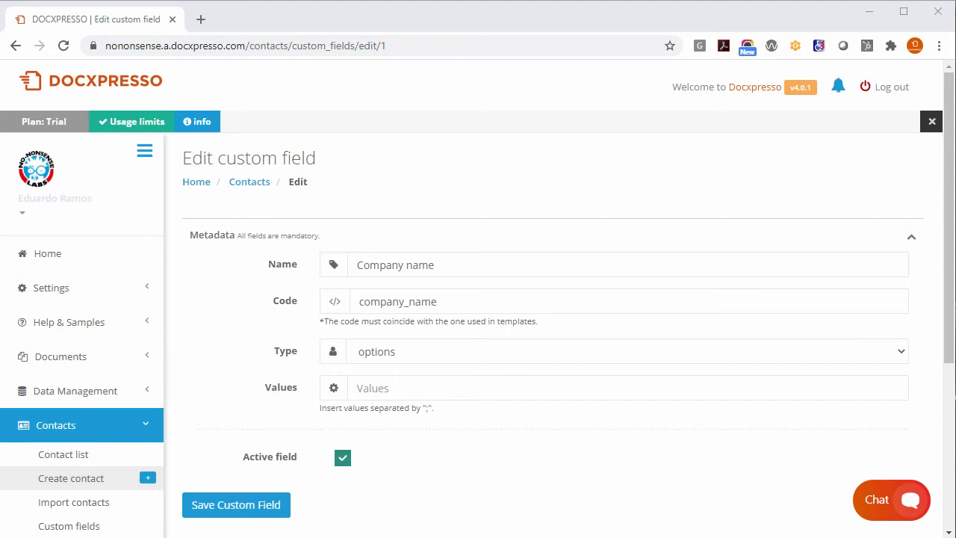
Step: Download the sample CSV file for importing contacts and open it in Excel
click(85, 461)
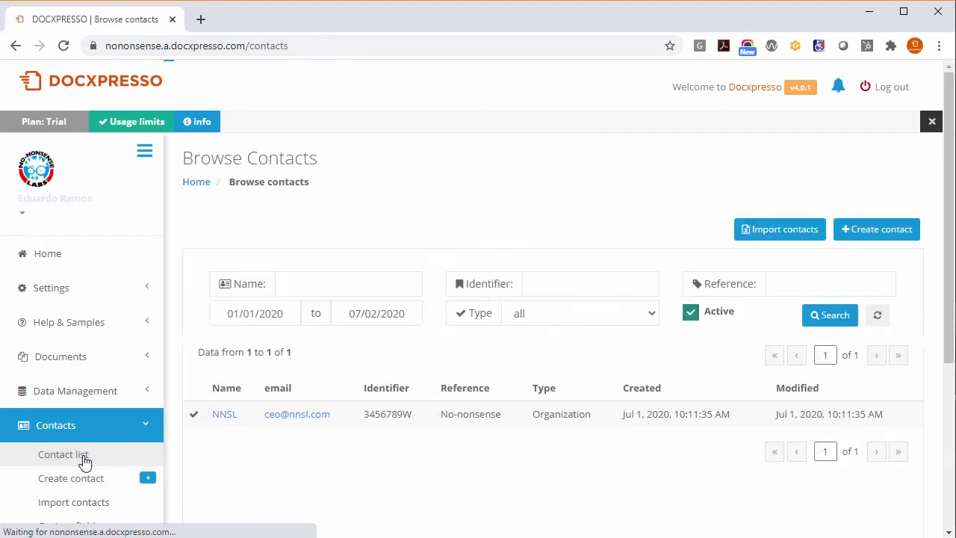
click(796, 236)
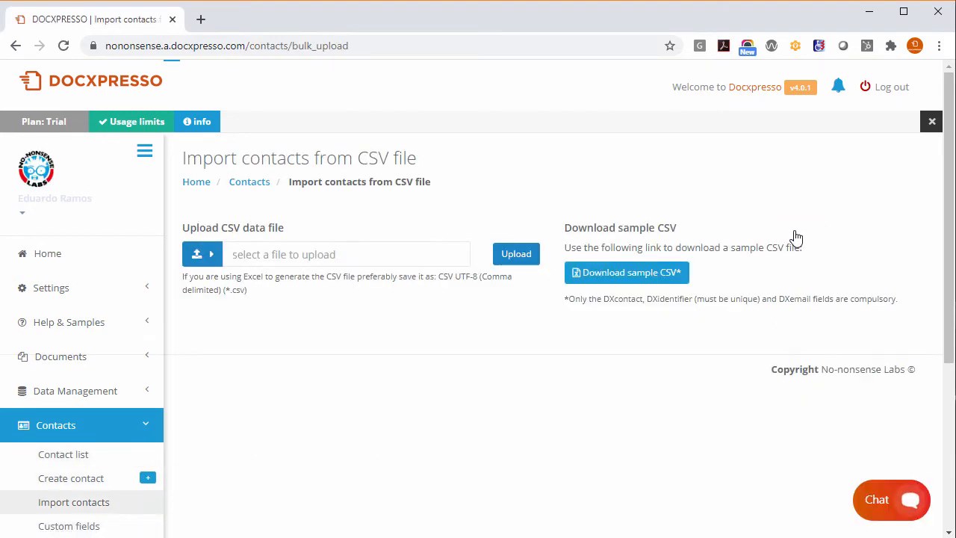
click(627, 275)
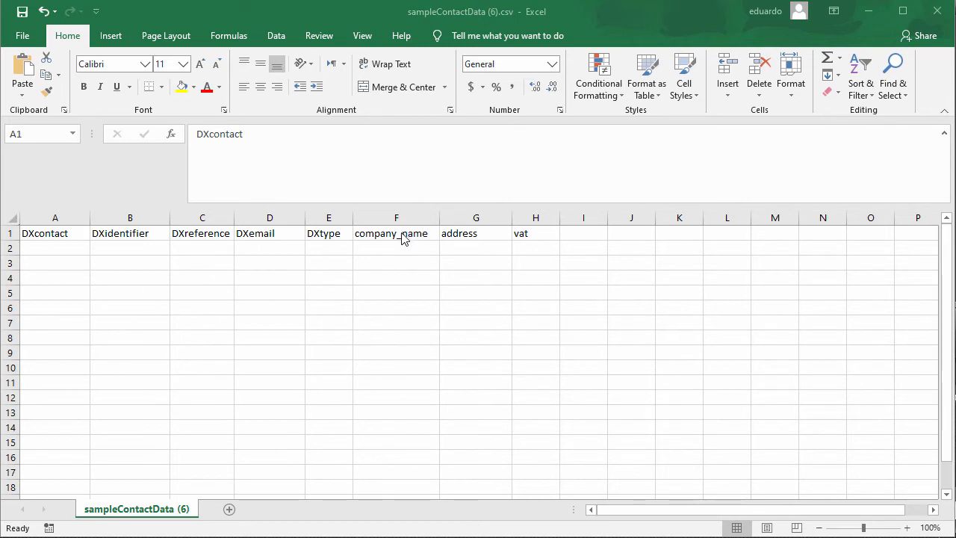
Step: Inspect the company_name, address and vat column headers in the sample contact CSV
click(424, 236)
click(470, 233)
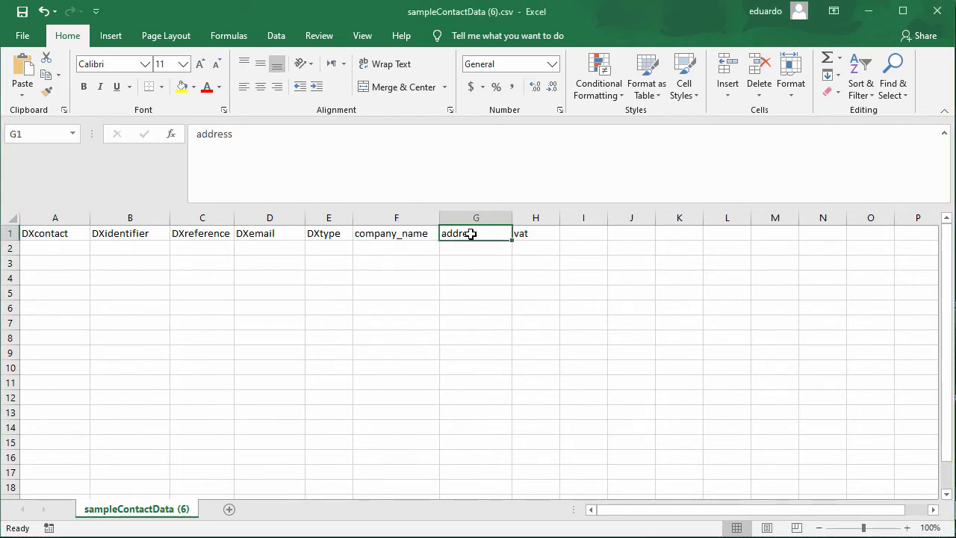
click(528, 236)
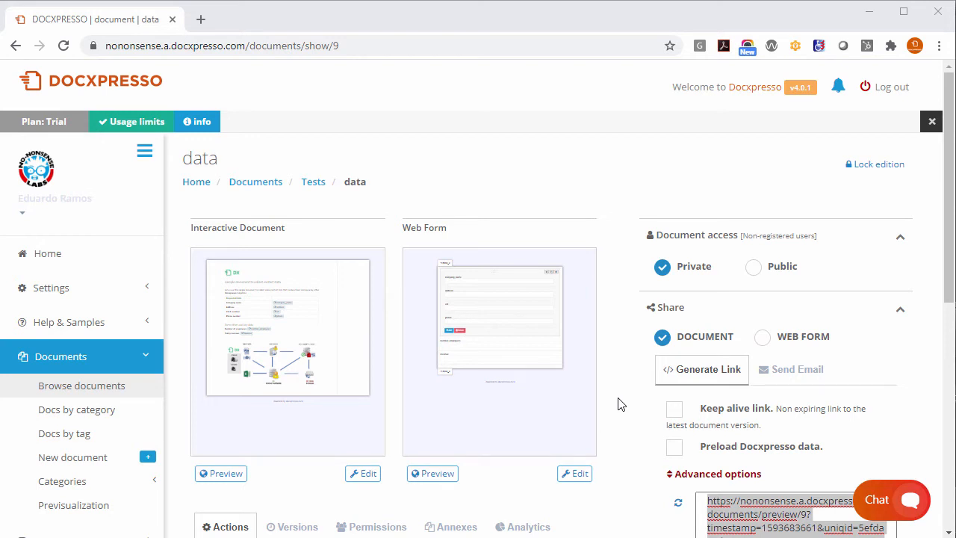
Step: Open the data document's template for editing and examine the identifier variable choices in its custom settings
click(367, 484)
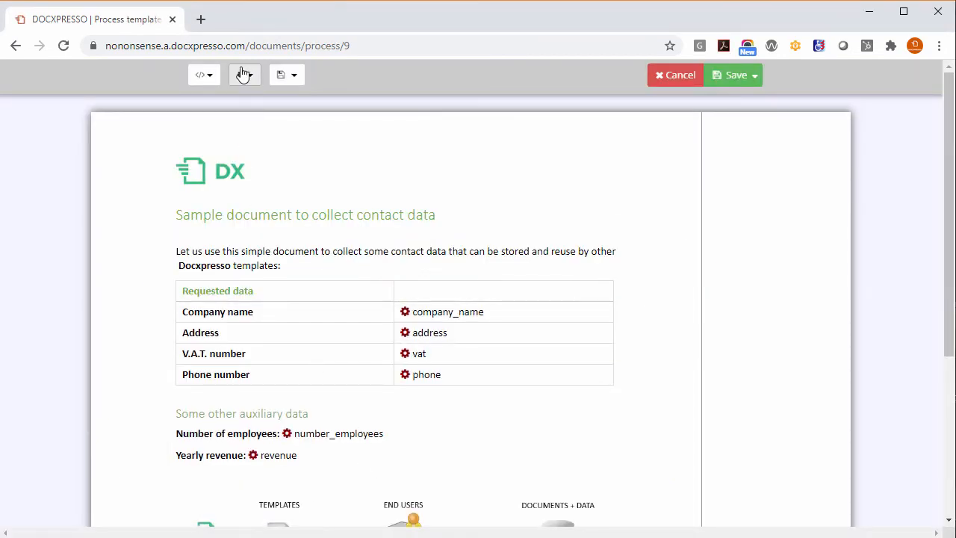
click(242, 75)
click(279, 109)
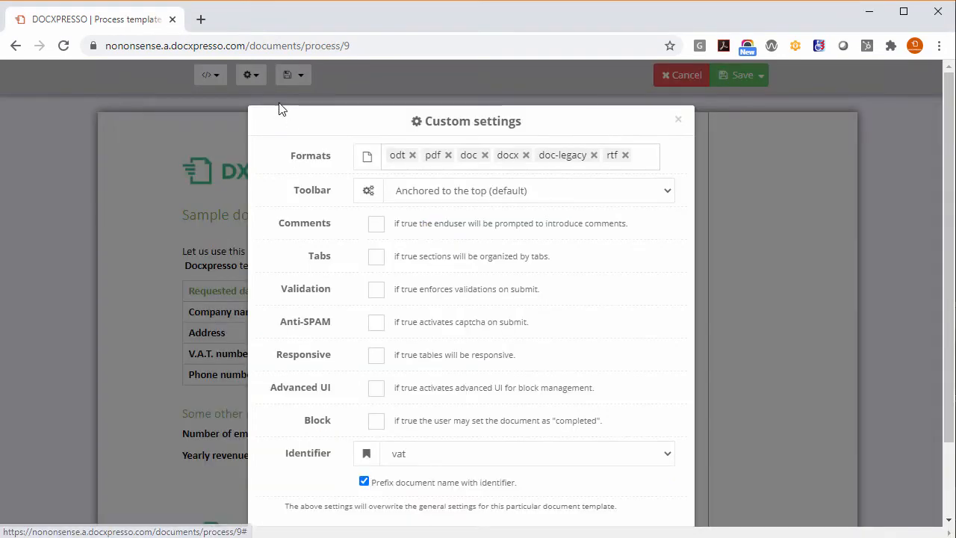
scroll(510, 304, down, 1)
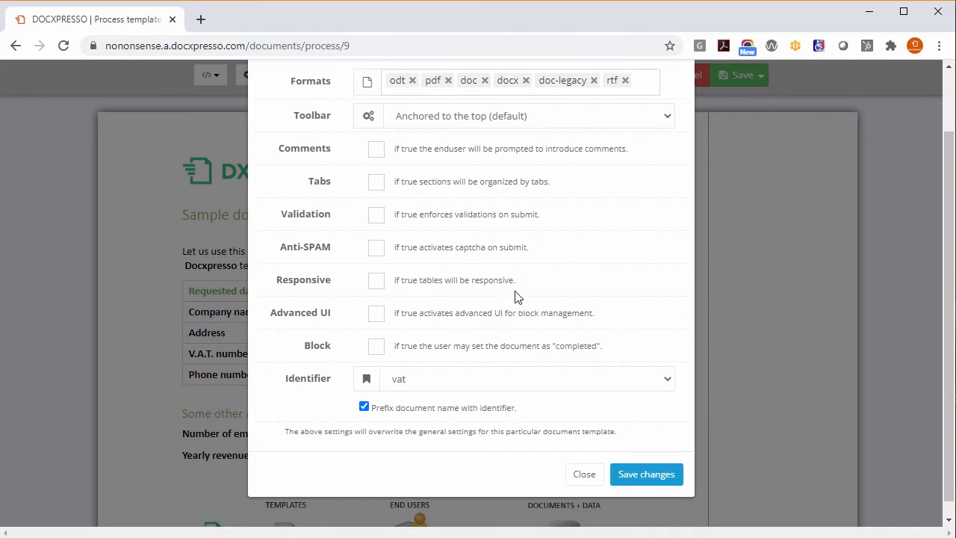
scroll(563, 256, down, 1)
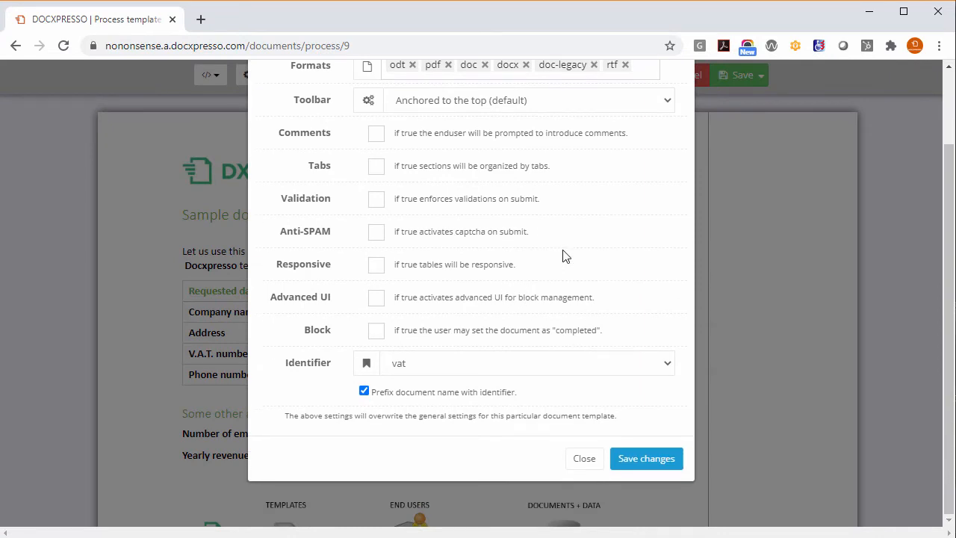
click(399, 365)
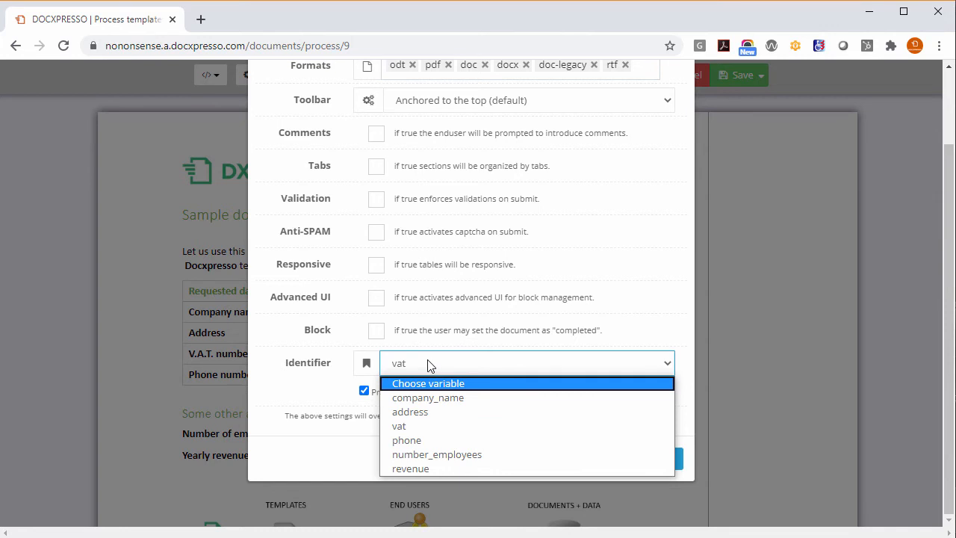
click(268, 396)
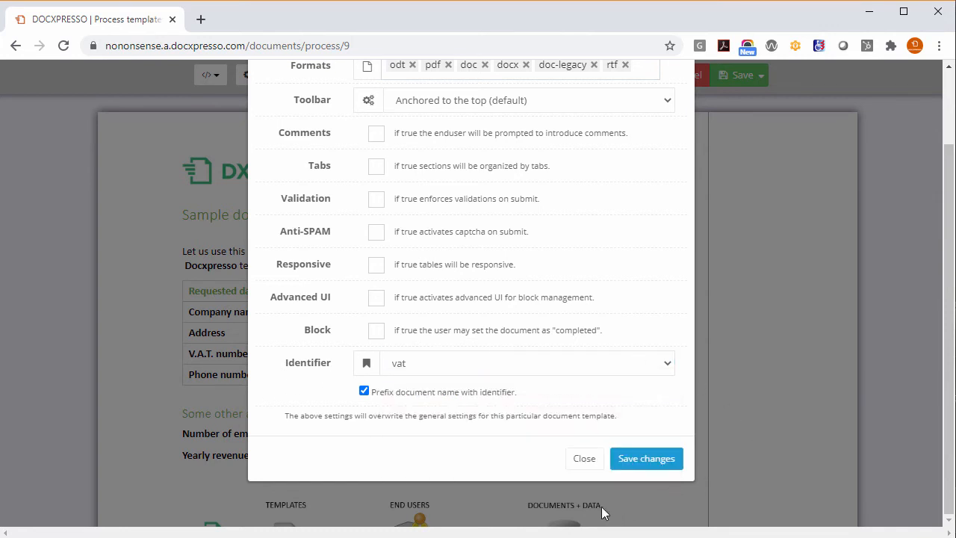
Step: Save the custom settings with vat as the identifier, and save the template to open its preview
click(635, 461)
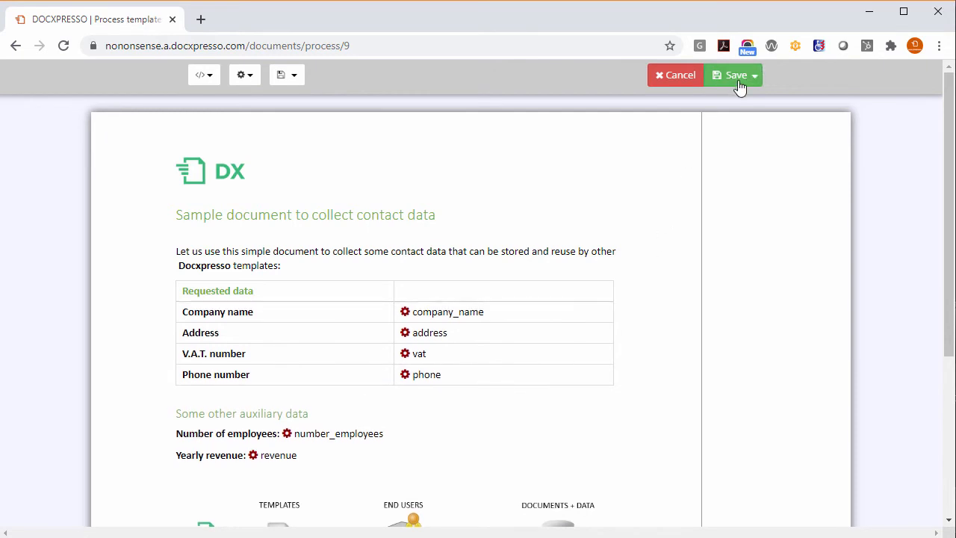
click(755, 75)
click(697, 129)
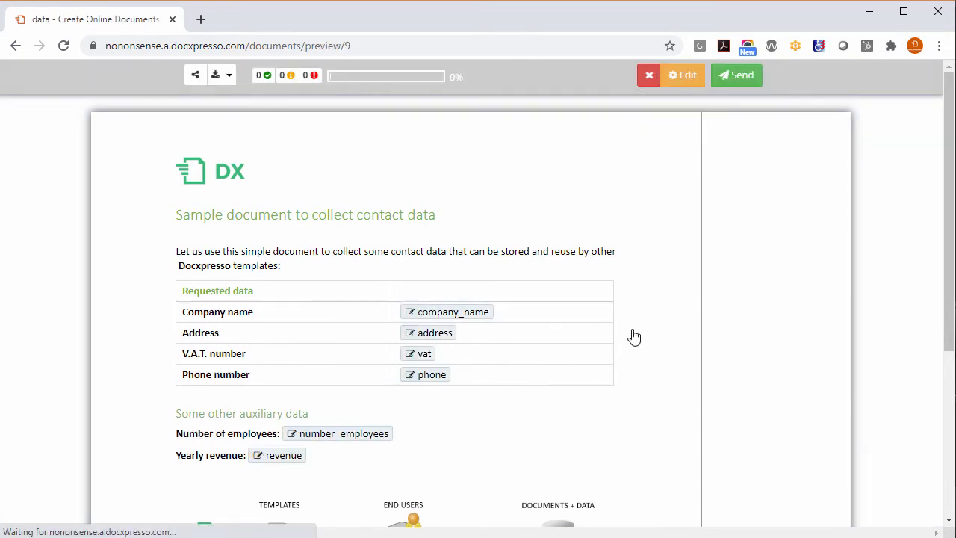
Step: Fill in the document's requested data with Random Company as company name, plus the address and V.A.T. number
click(462, 313)
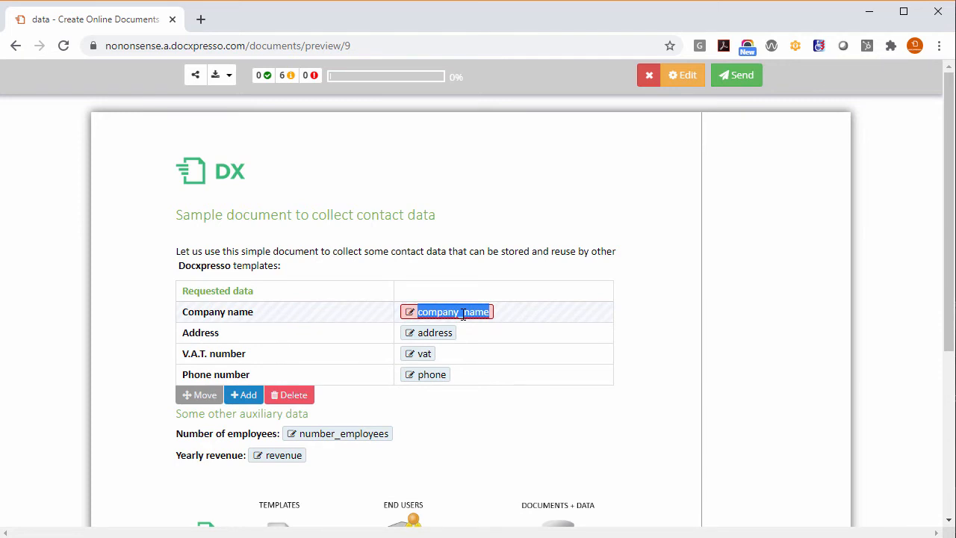
text(Rand)
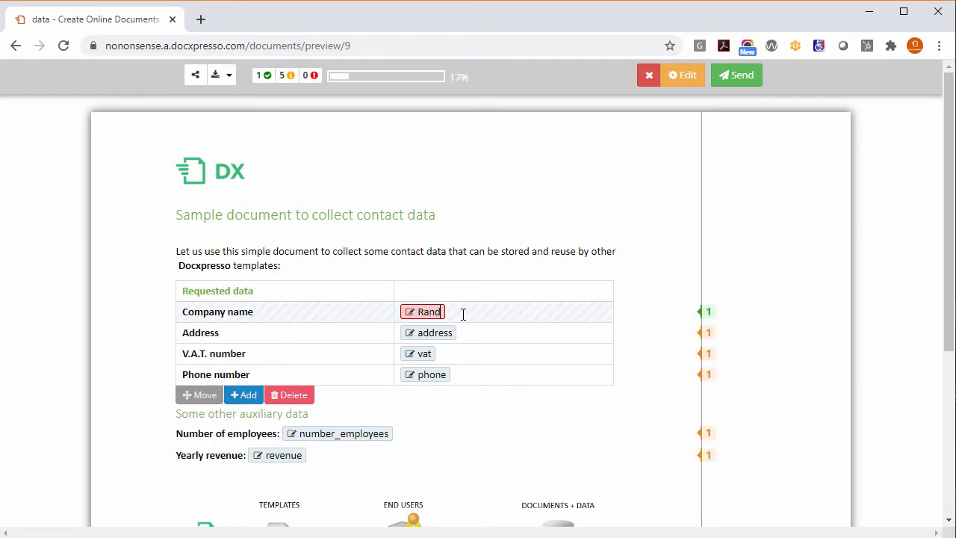
text(om Com)
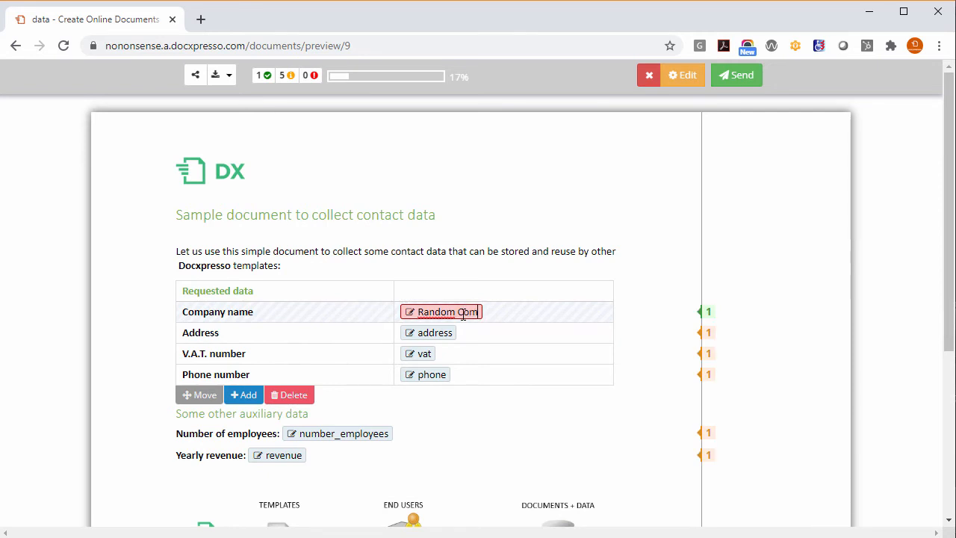
text(pany)
click(438, 333)
text(My street 24)
click(427, 354)
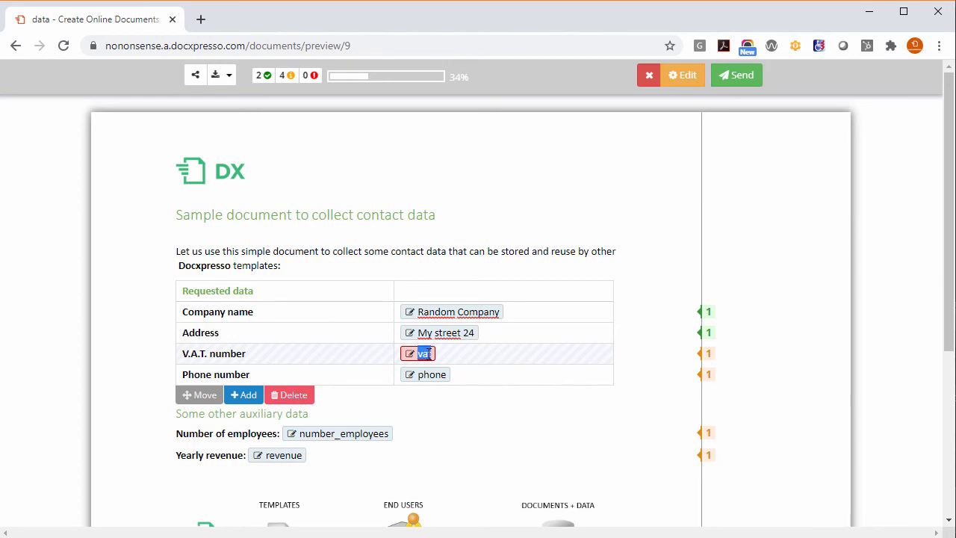
text(Q)
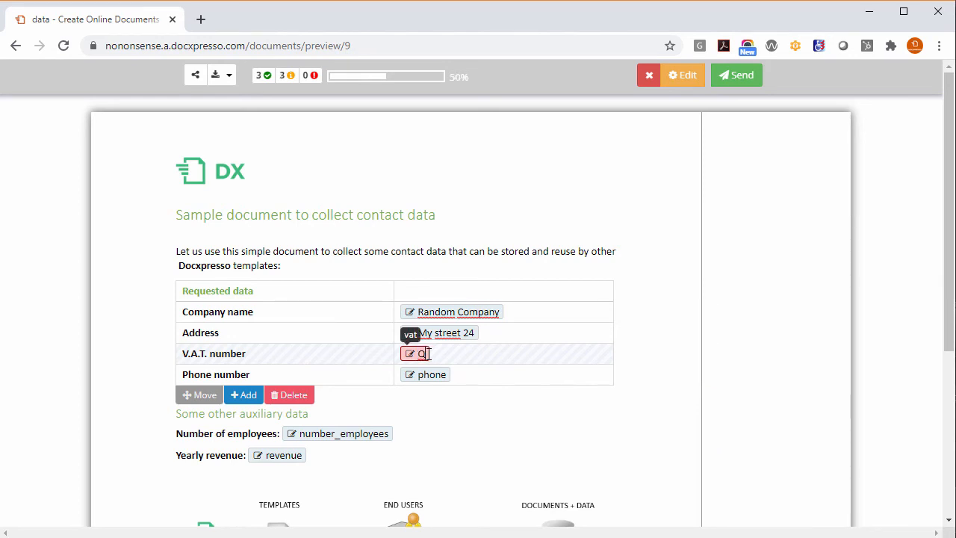
text(AW1234)
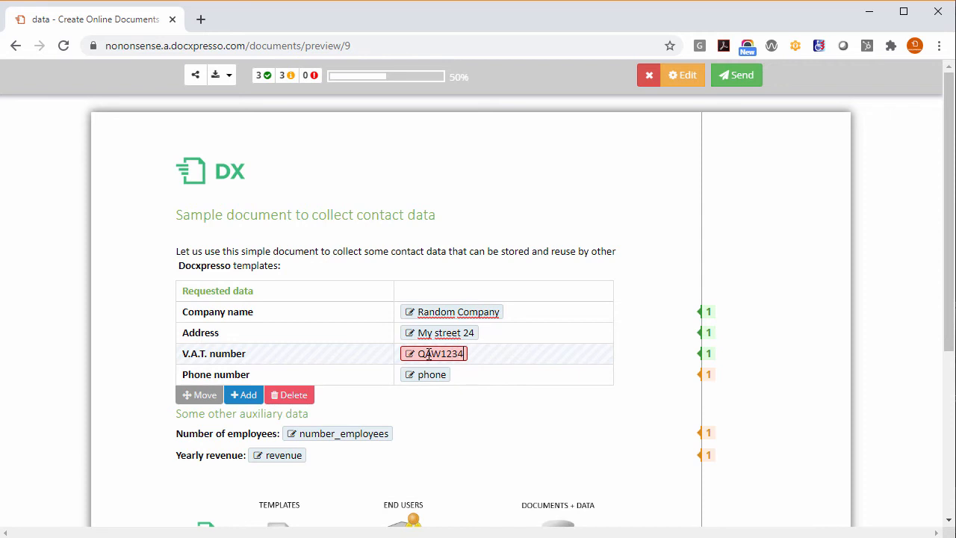
Step: Send the completed document in PDF format
click(739, 78)
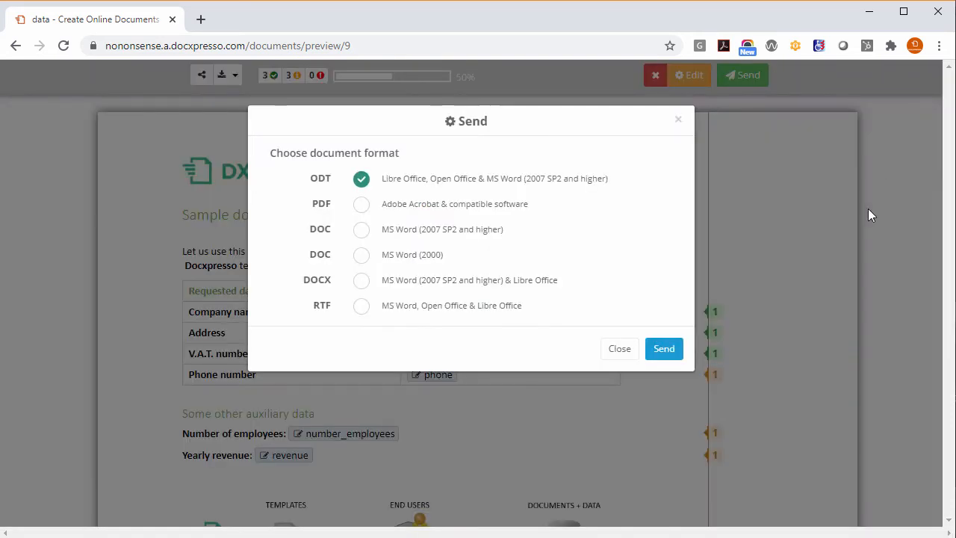
click(362, 207)
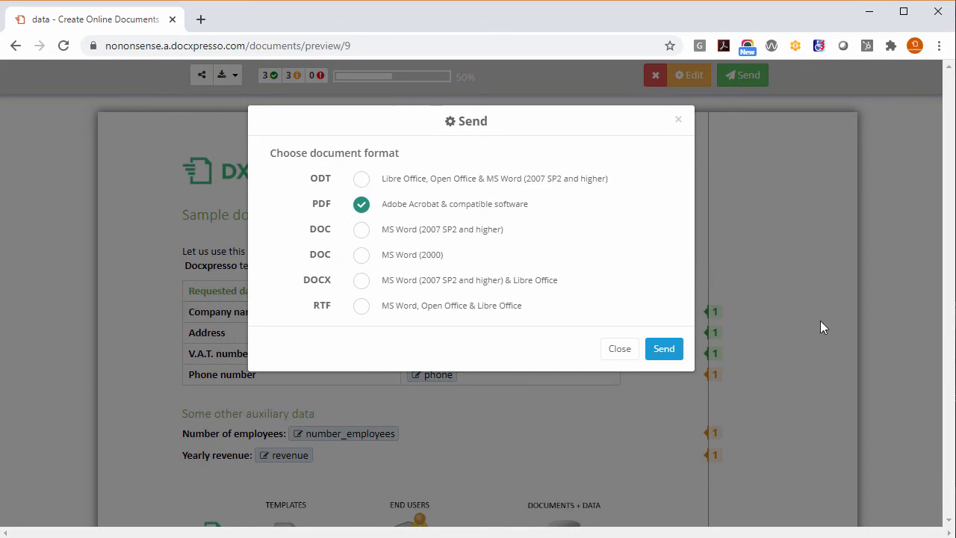
click(664, 349)
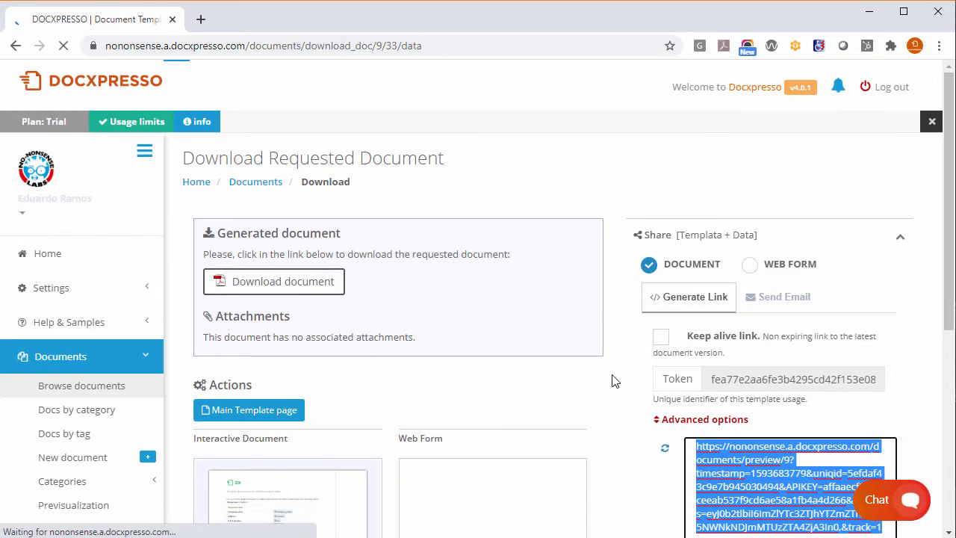
Step: Find the newest entry under Latest usage, open its usage details and examine its identifier
scroll(605, 378, down, 2)
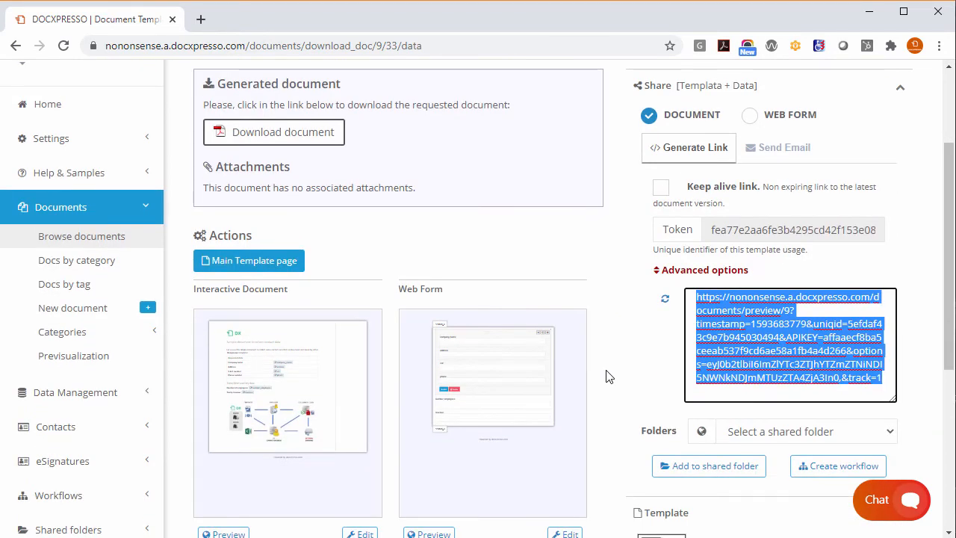
scroll(606, 377, down, 1)
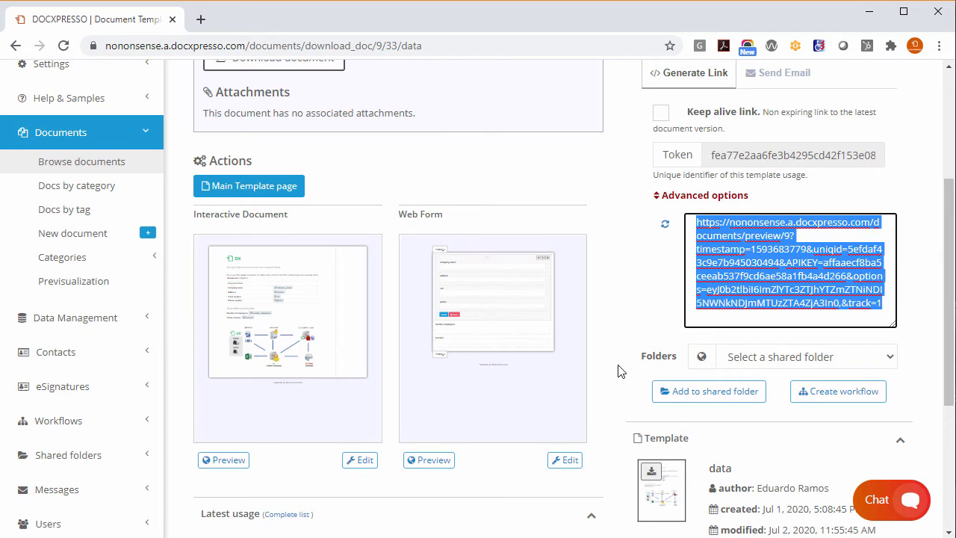
scroll(618, 370, down, 2)
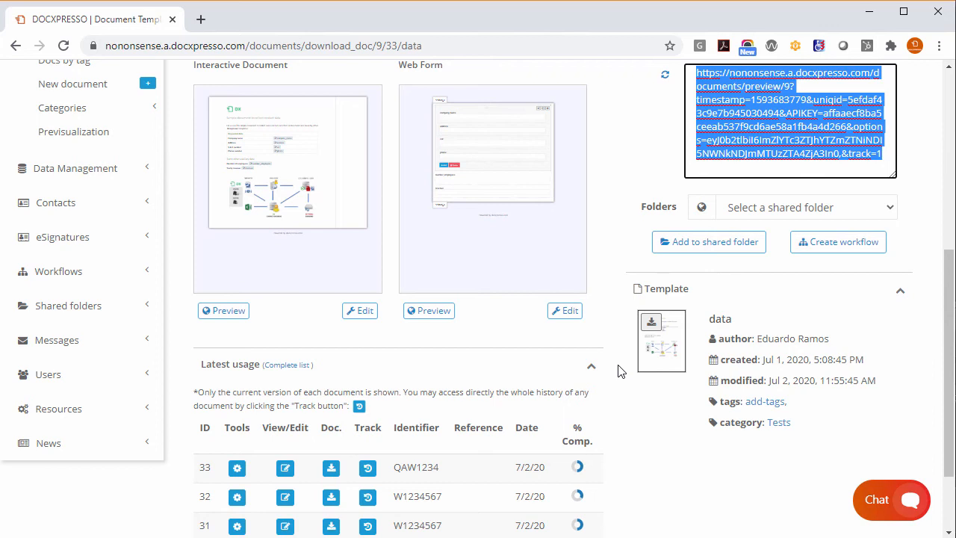
scroll(619, 371, down, 1)
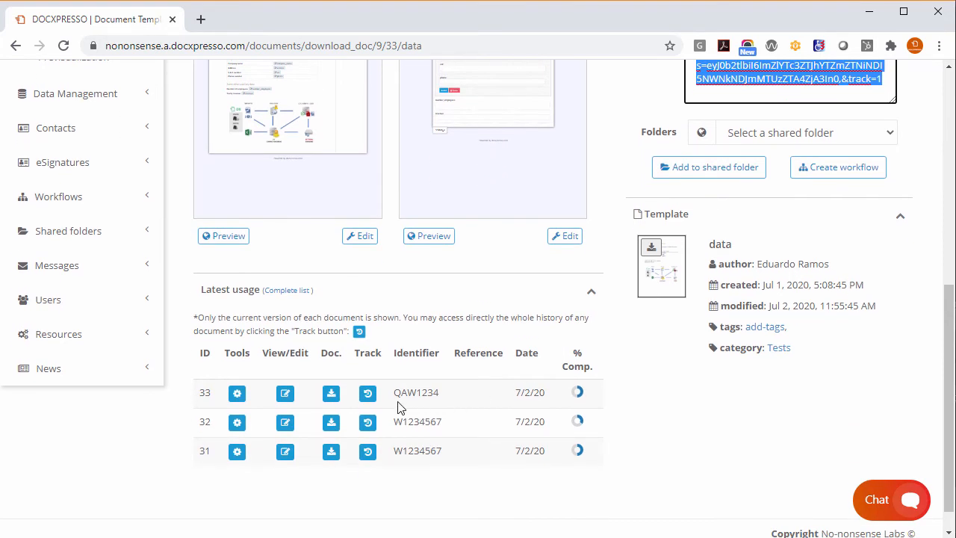
drag(440, 396, 392, 394)
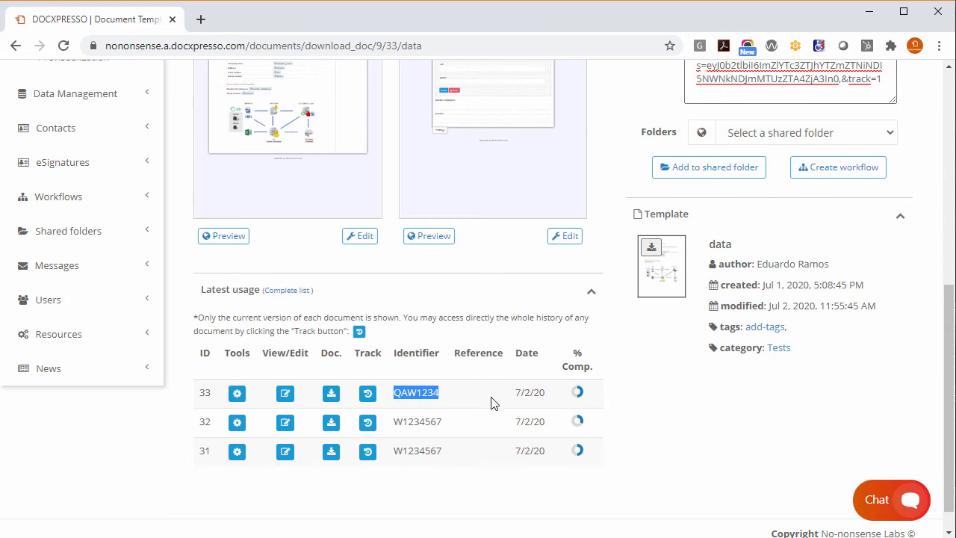
click(237, 394)
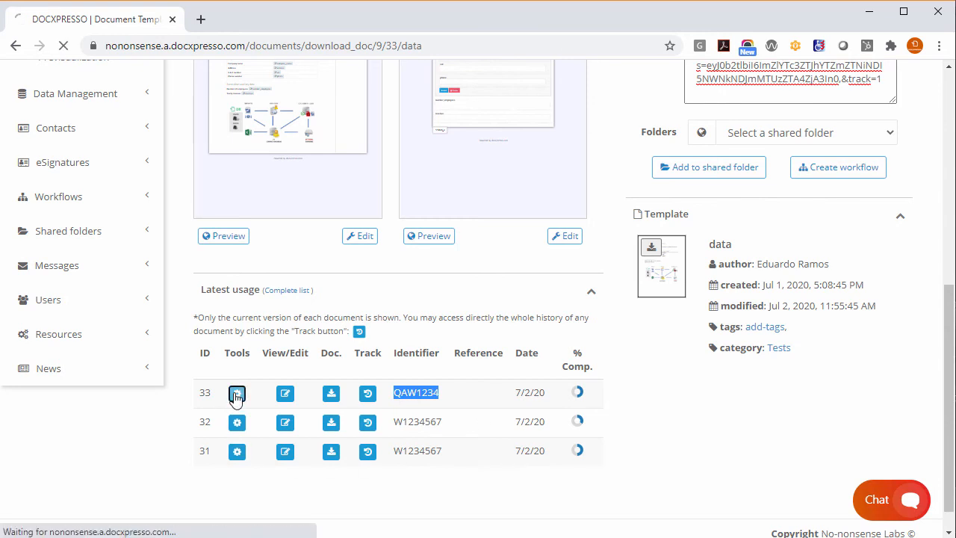
scroll(479, 338, down, 2)
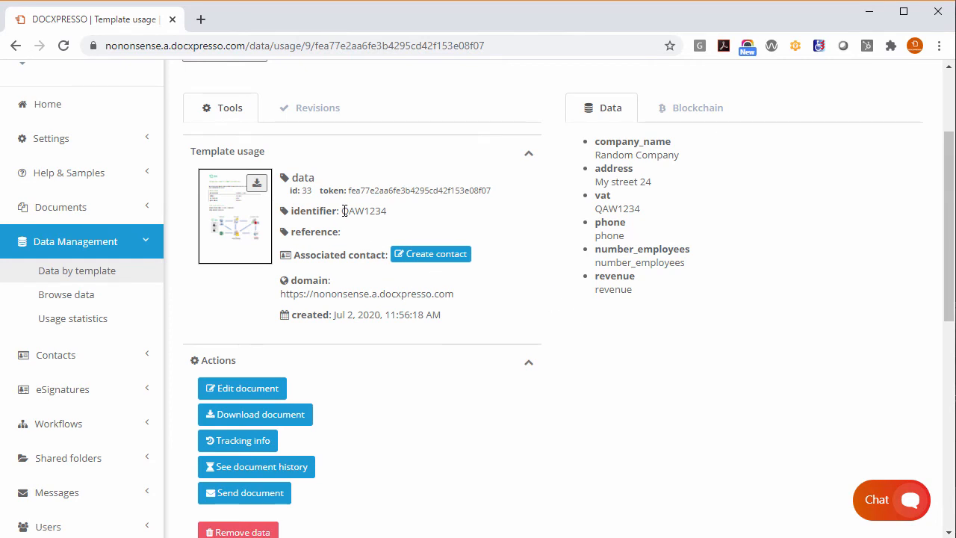
drag(342, 211, 387, 220)
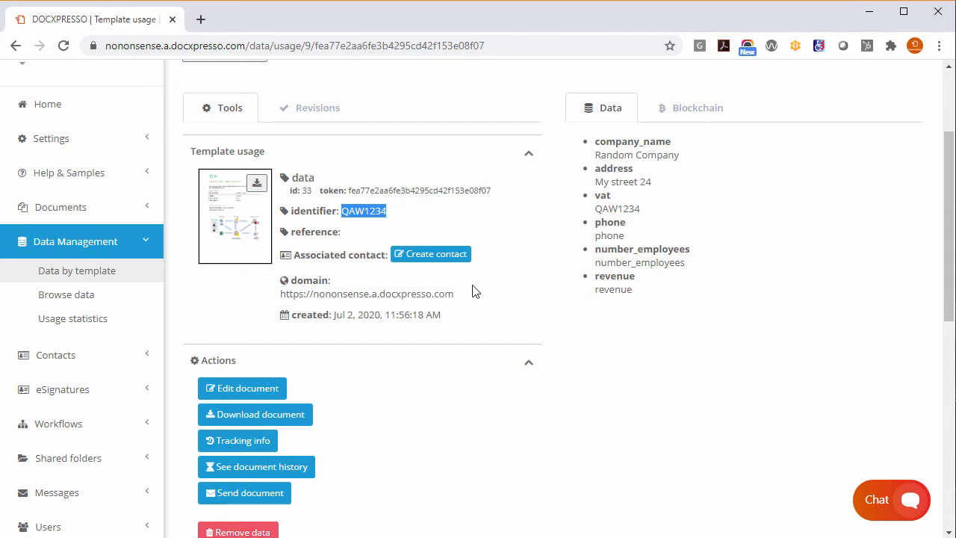
Step: Start creating a contact associated with this template usage and name it New contact
click(426, 257)
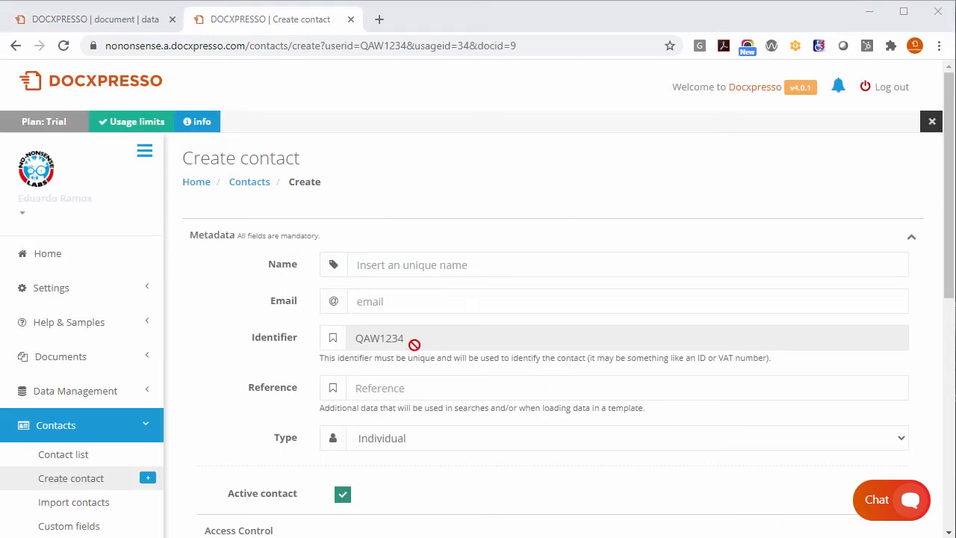
click(395, 266)
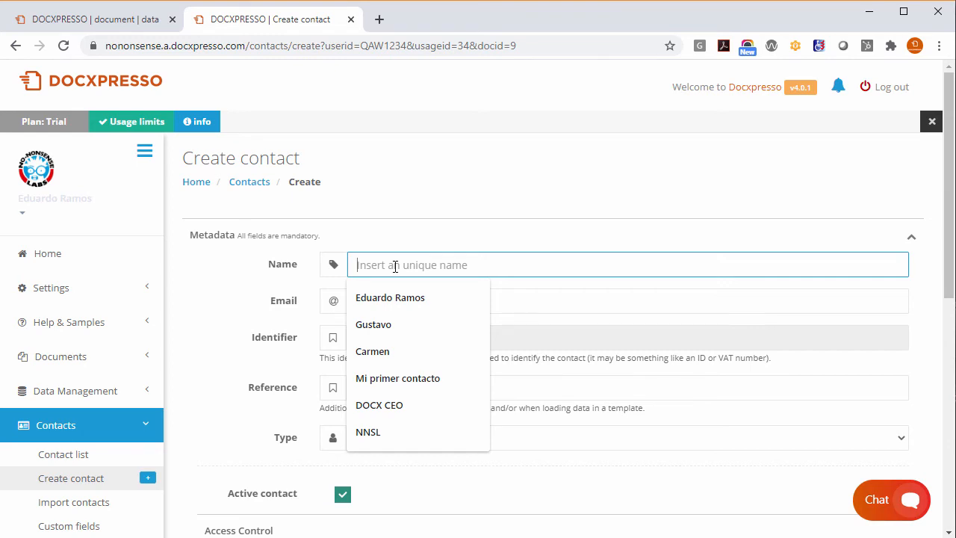
text(New co)
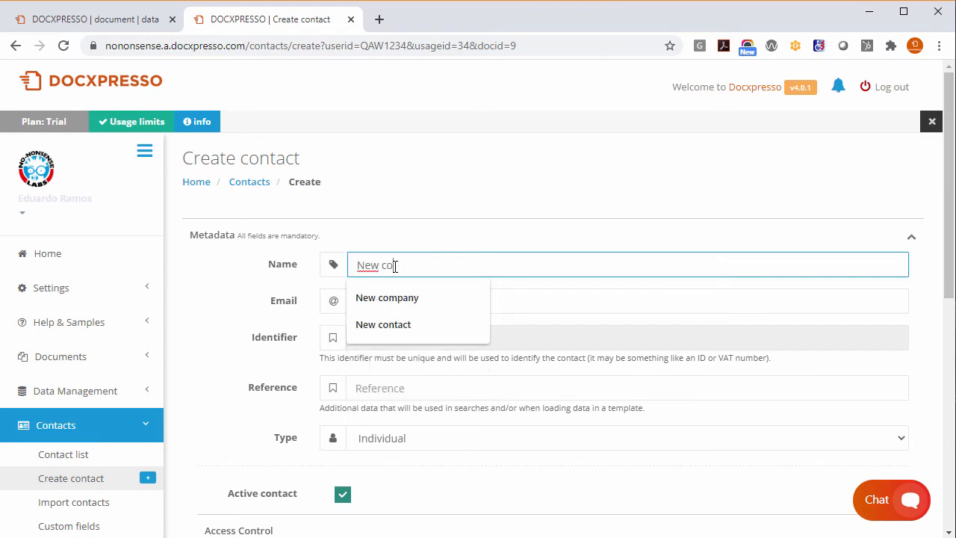
text(ntact)
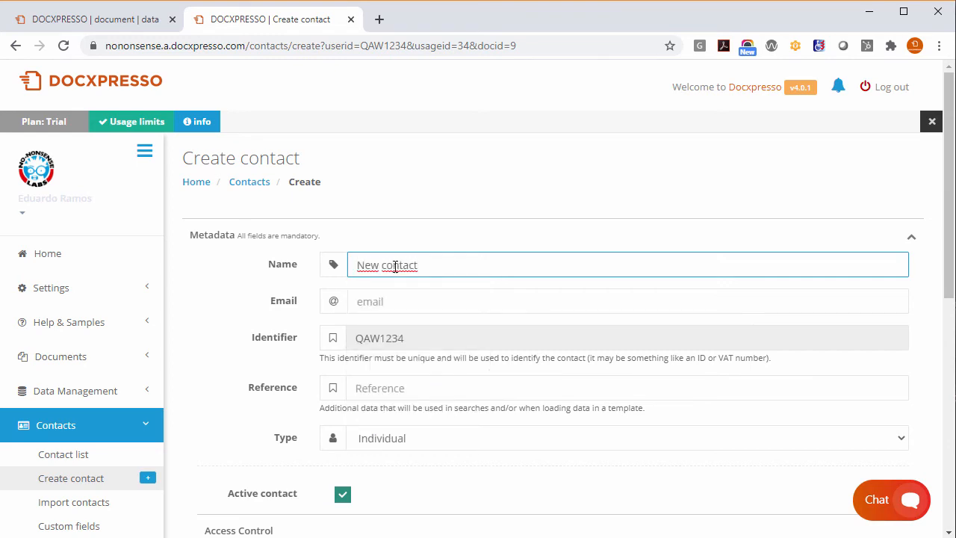
Step: Fill in the contact's email, set the reference to No-nonsense and choose Organization as the type
click(390, 301)
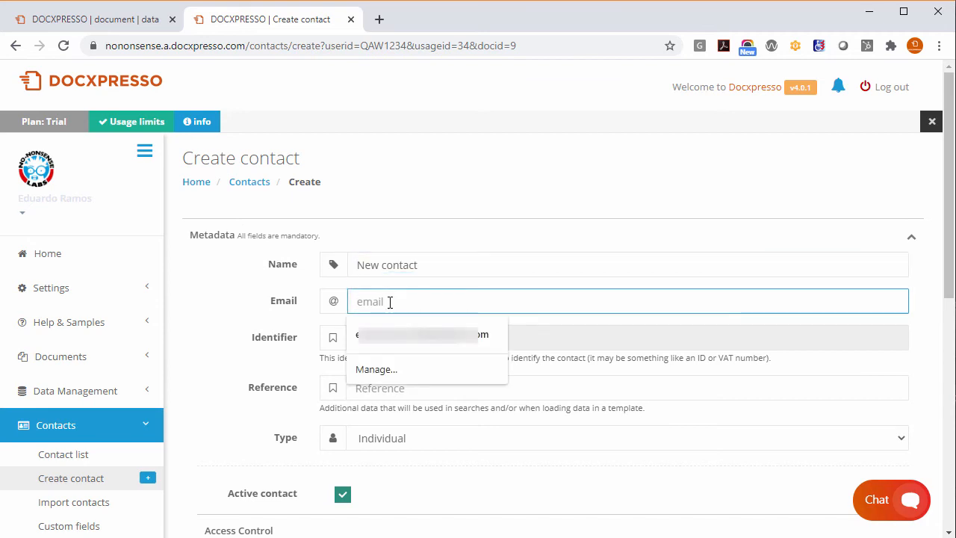
text(company@company)
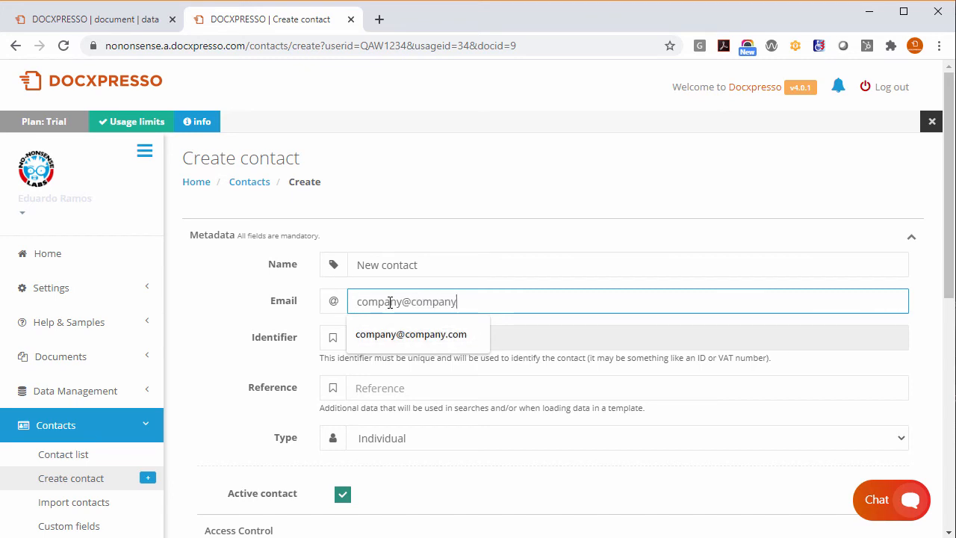
text(.com)
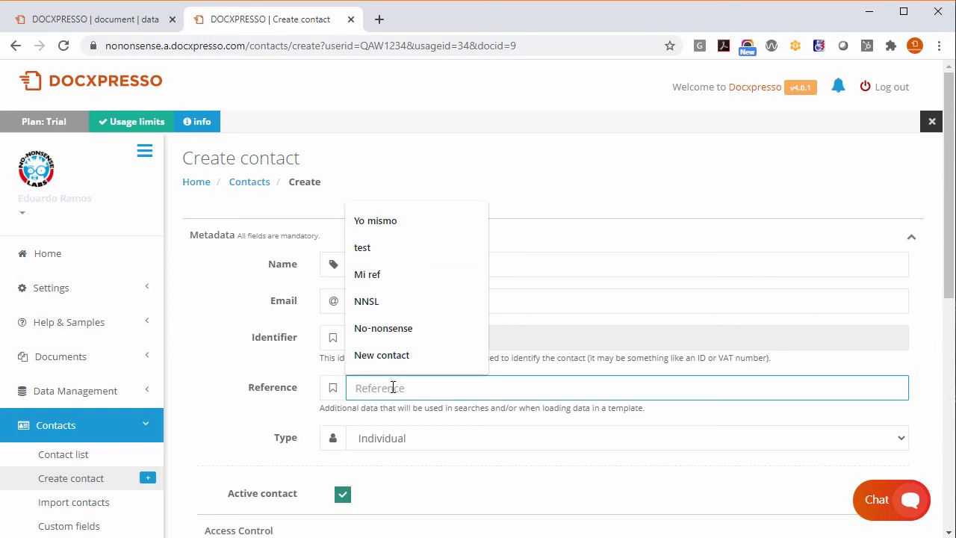
click(396, 329)
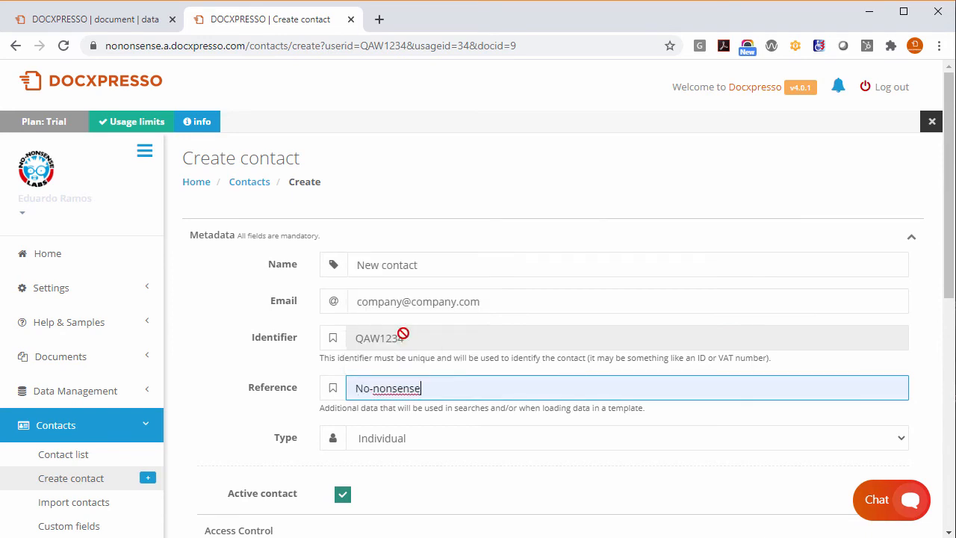
click(430, 438)
click(401, 476)
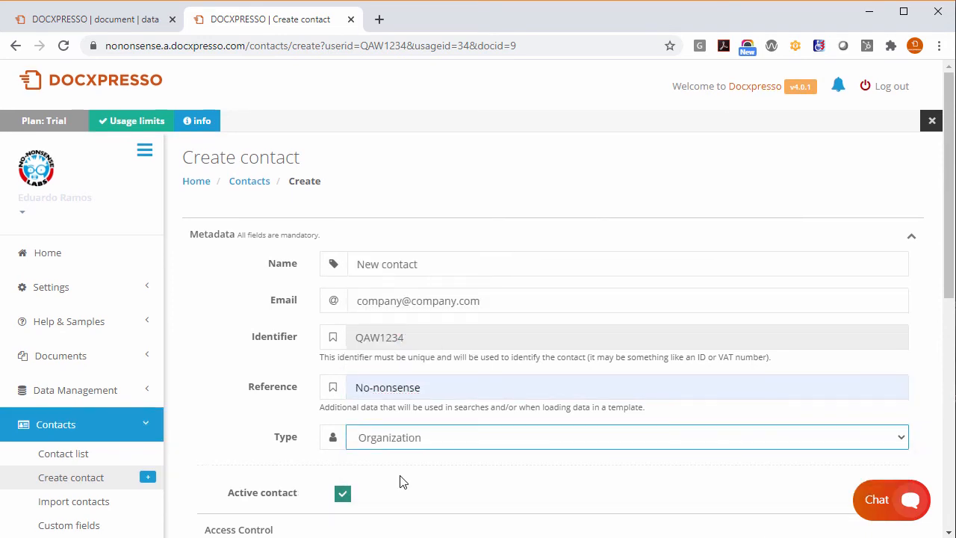
Step: Replace the placeholder contact description with "Short description" and save the contact
scroll(343, 413, down, 4)
drag(375, 399, 193, 393)
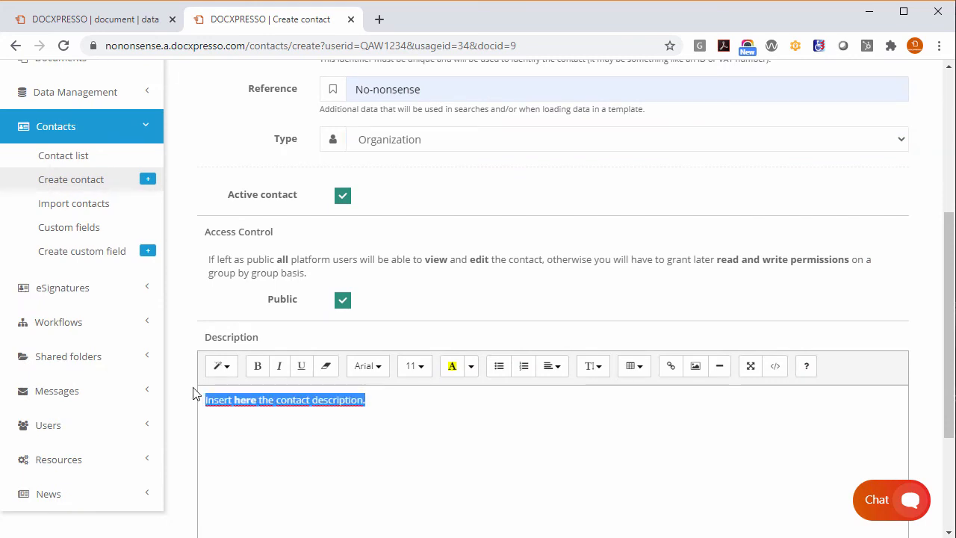
key(BackSpace)
text(Short descr)
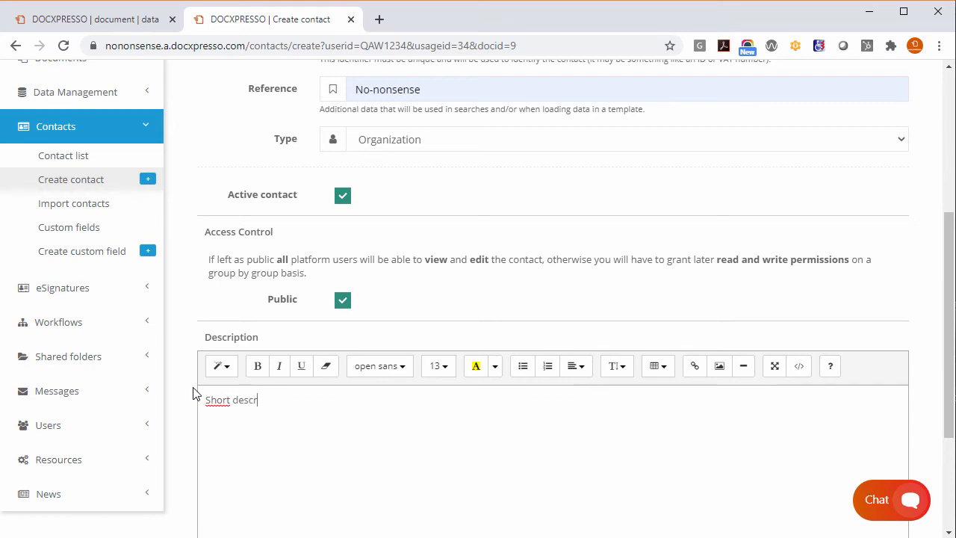
text(iption)
scroll(216, 381, down, 2)
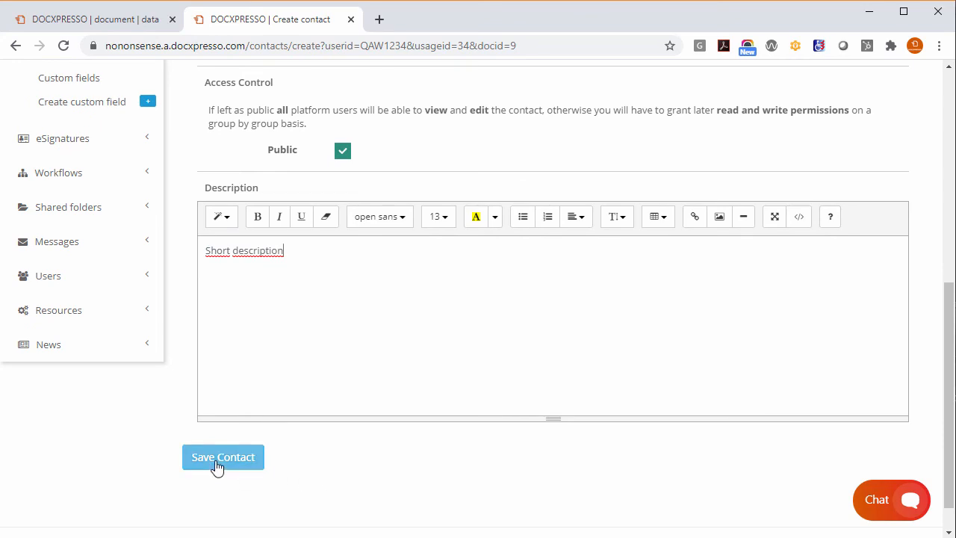
click(219, 457)
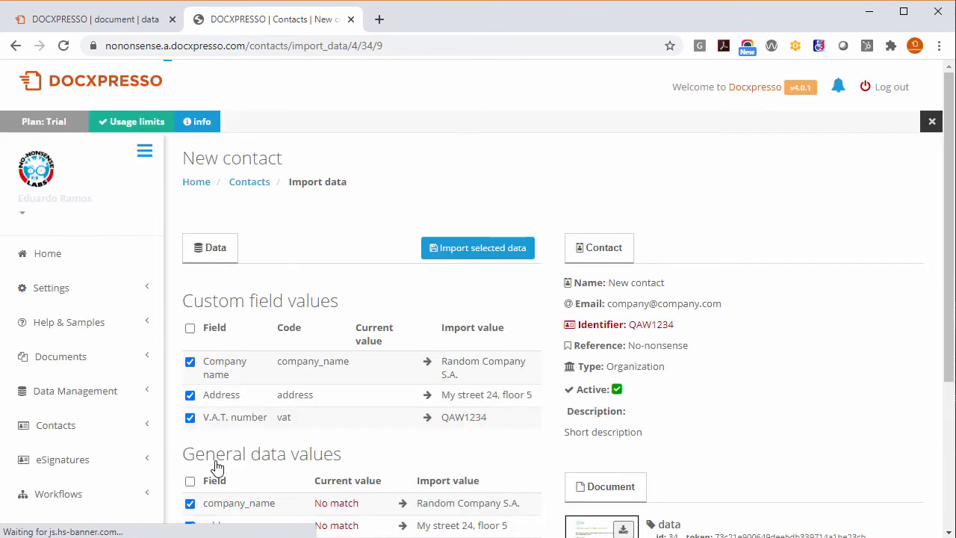
Step: Import all the selected custom field values and general data values from the document into the contact
scroll(832, 375, down, 2)
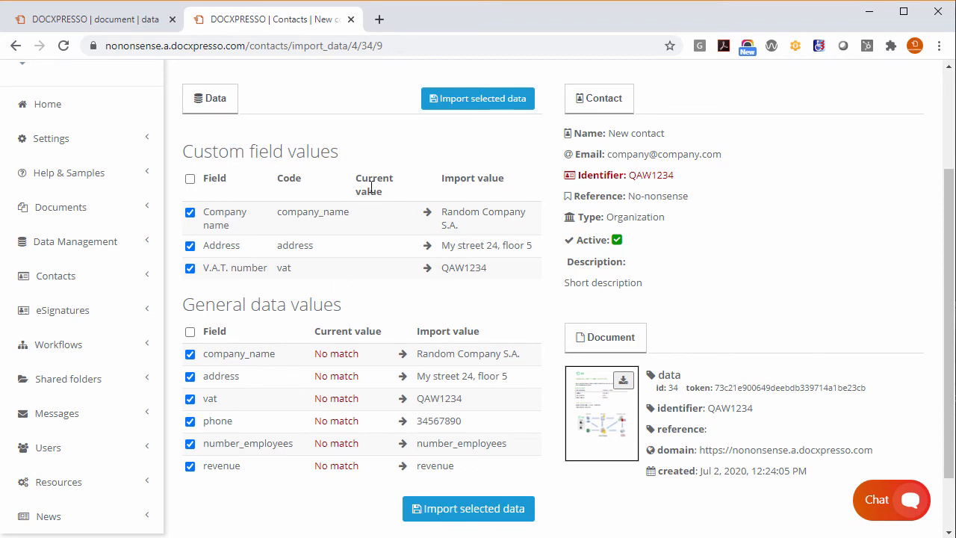
click(469, 514)
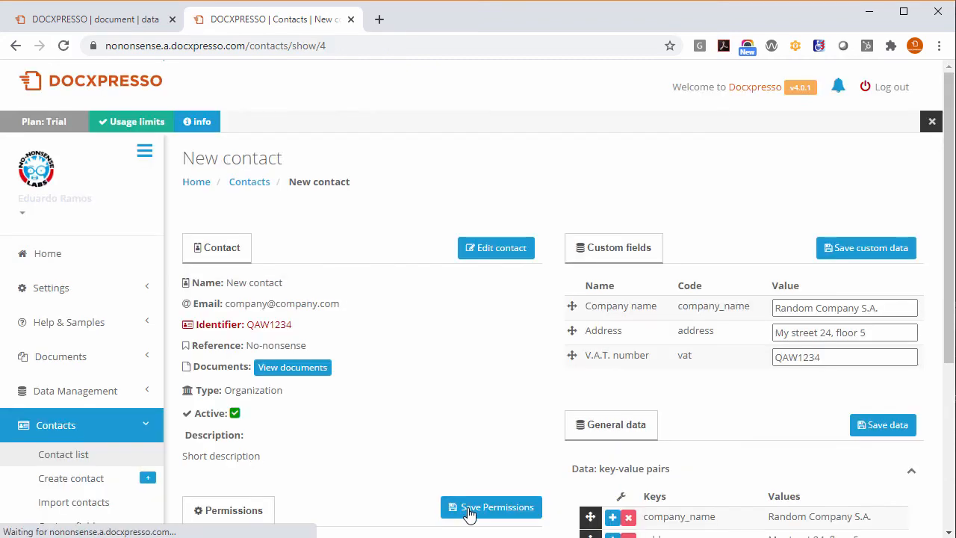
scroll(395, 367, down, 2)
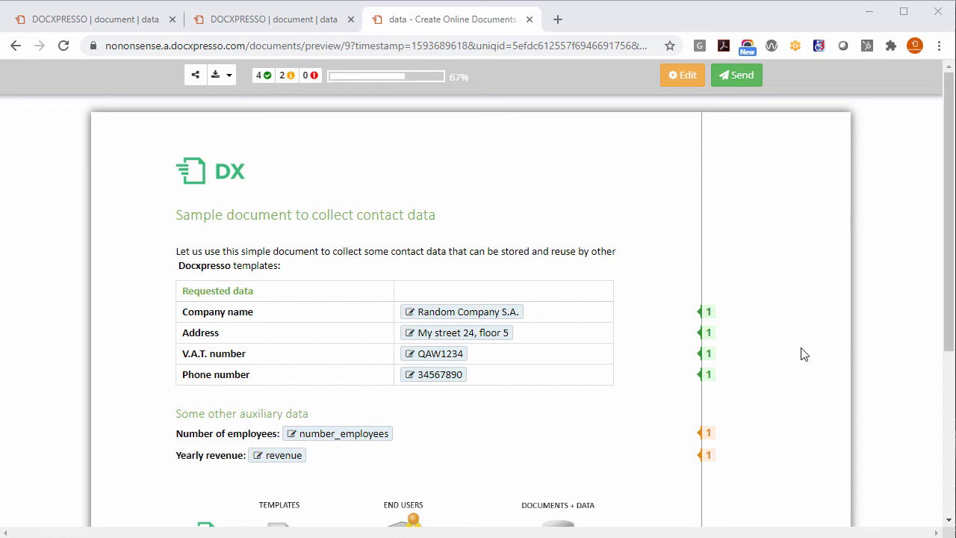
Step: Examine the preloaded requested data in the data document preview, highlighting the S.A. part of the company name
mouse_move(146, 371)
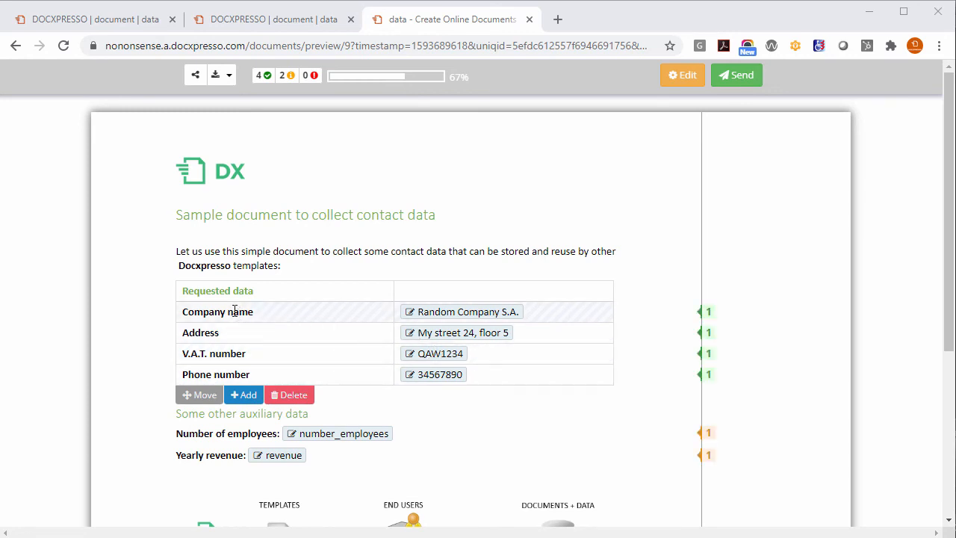
drag(518, 312, 504, 311)
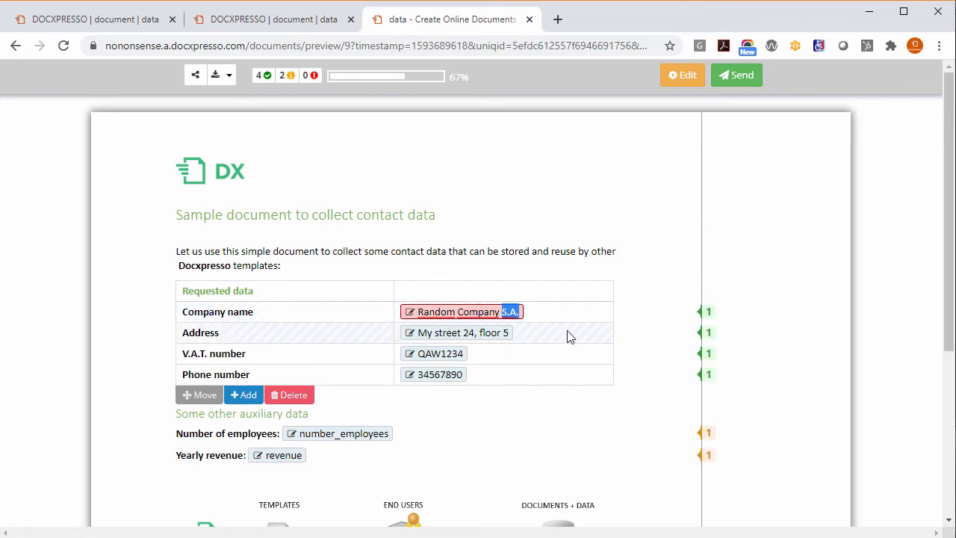
Step: Change the company name to Random Company LtD and append two digits to the phone number in the requested data
key(BackSpace)
text(Lt)
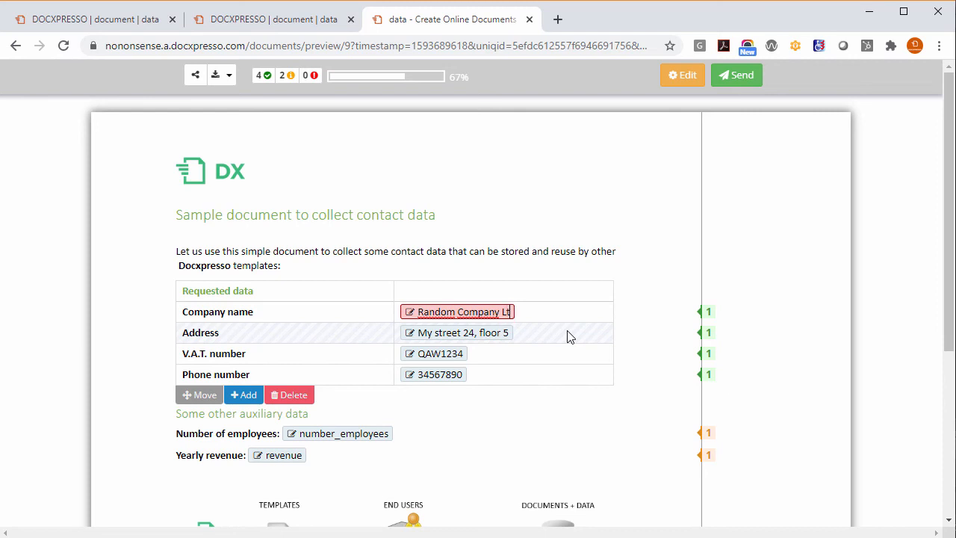
text(D)
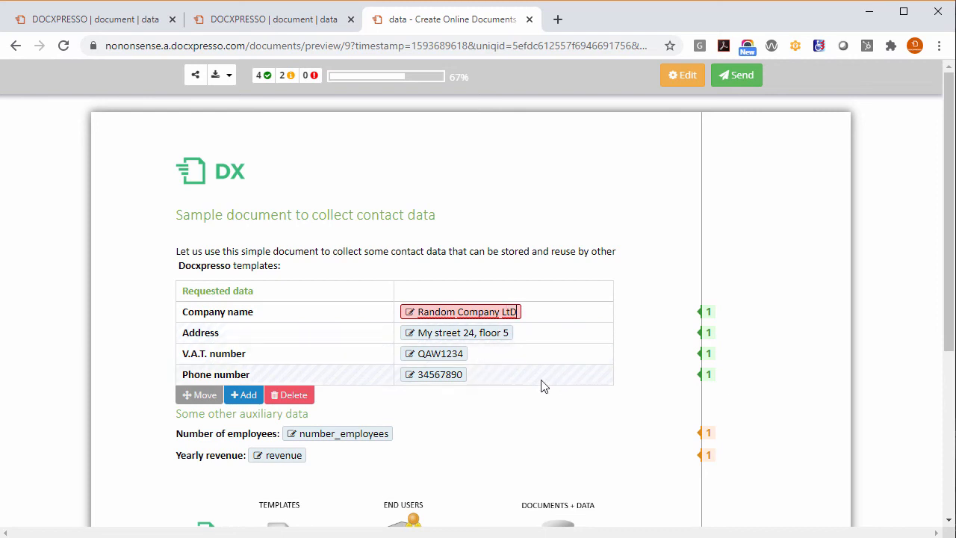
click(458, 375)
text(23)
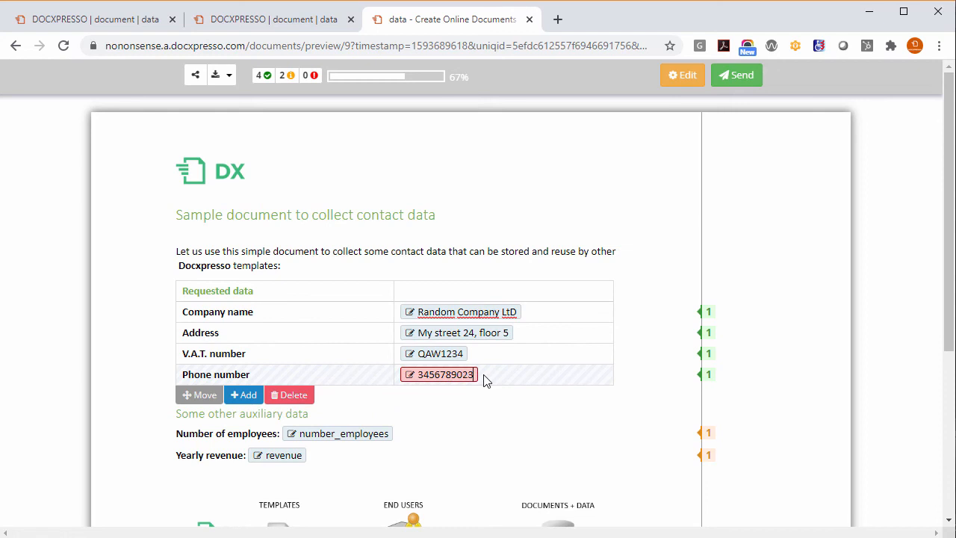
Step: Send the completed document data with PDF as the document format
click(743, 77)
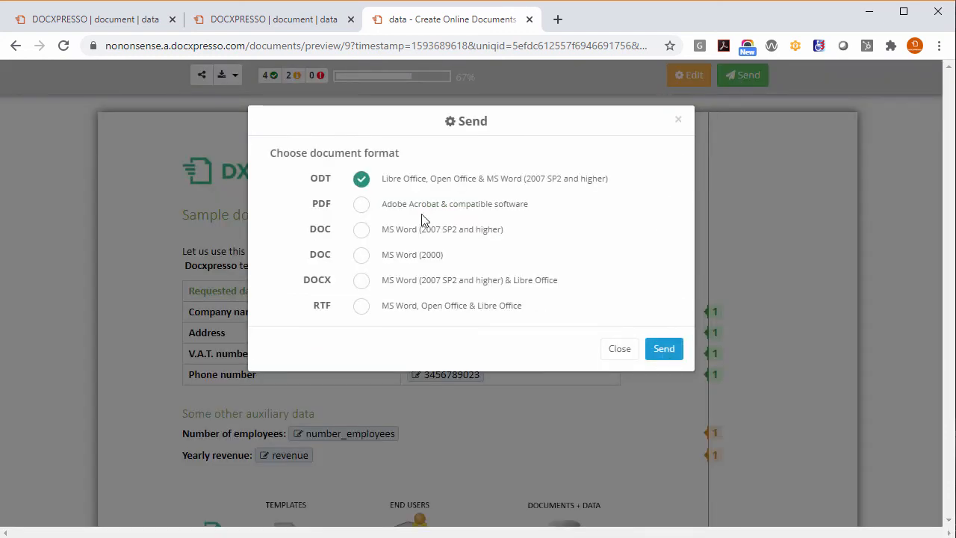
click(360, 204)
click(667, 352)
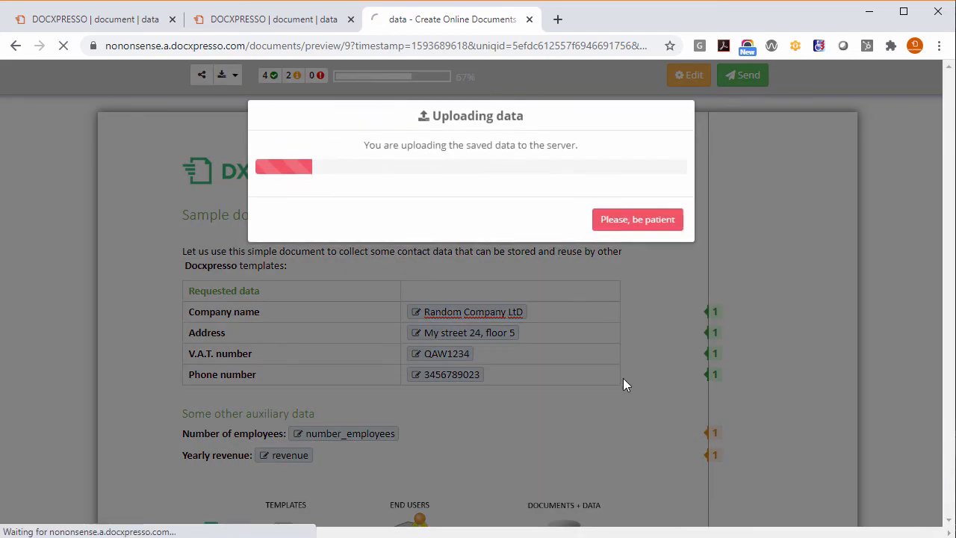
Step: Open the usage details of the newest submitted document and highlight its identifier
scroll(583, 410, down, 7)
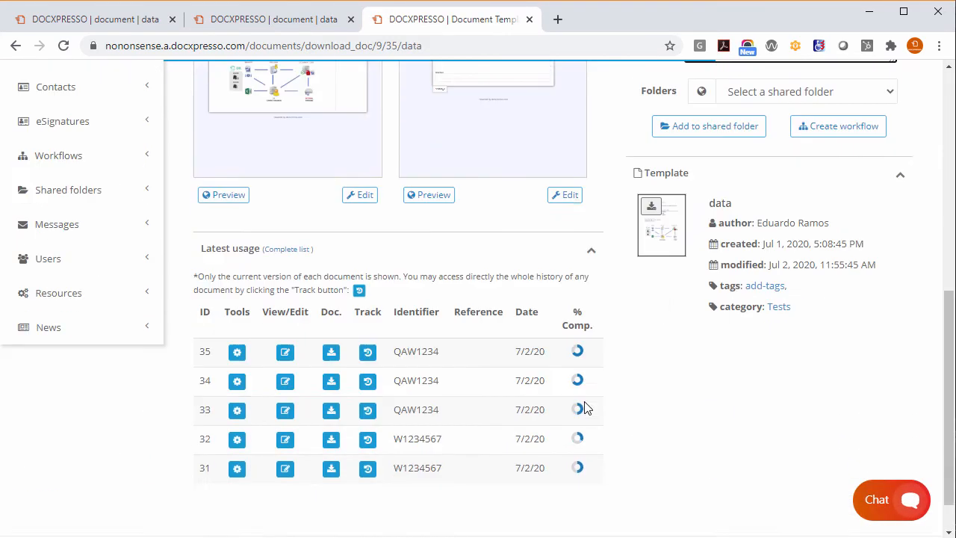
click(237, 319)
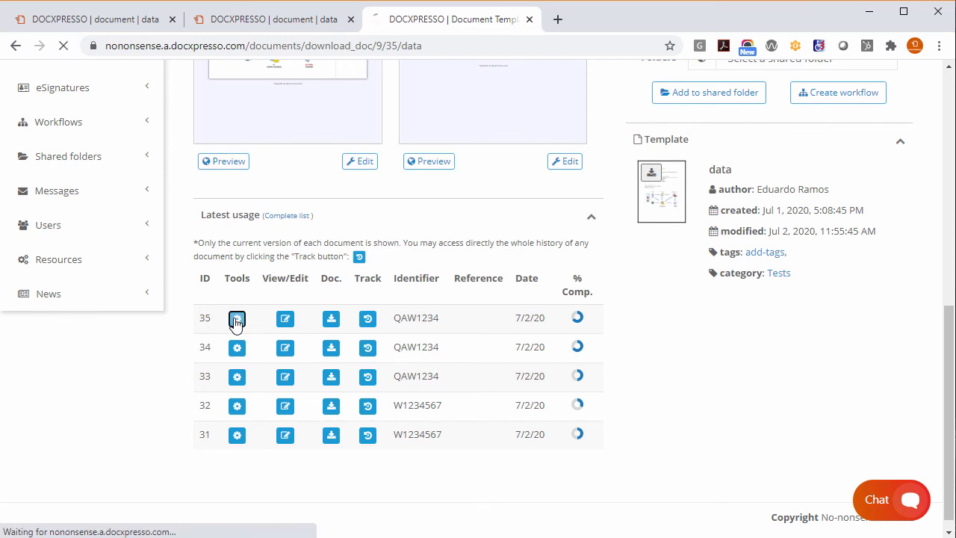
scroll(469, 297, down, 1)
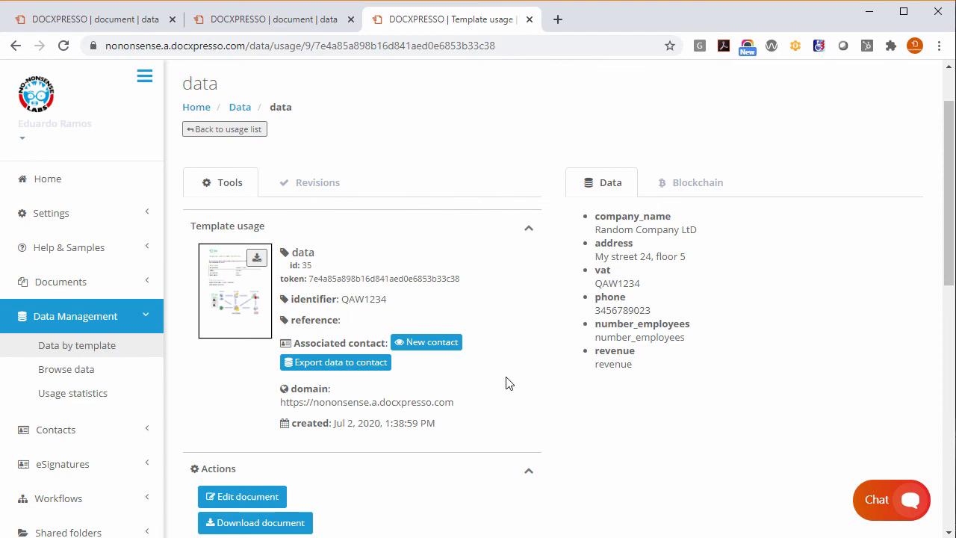
drag(393, 301, 341, 300)
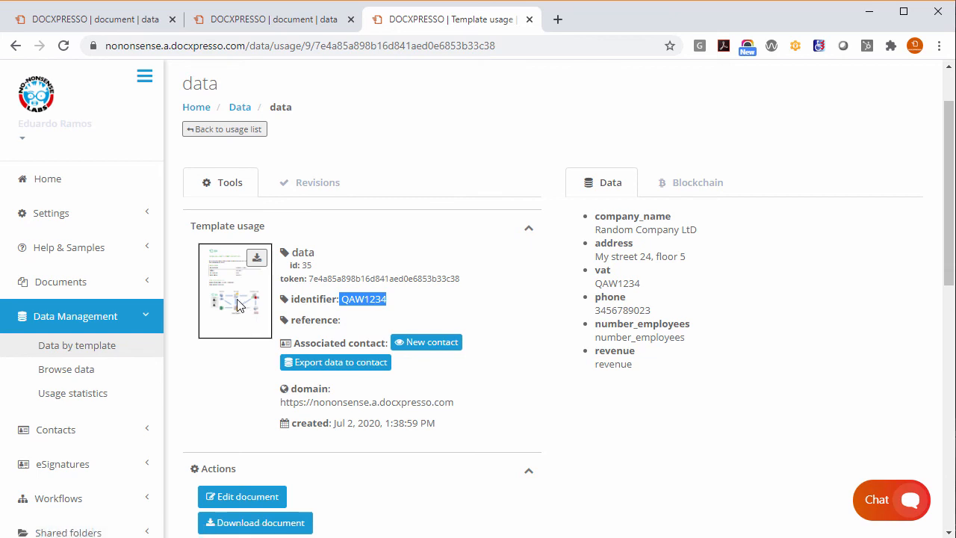
Step: Export the document data to the associated contact, importing only the Company name custom field and the phone general data value
click(348, 368)
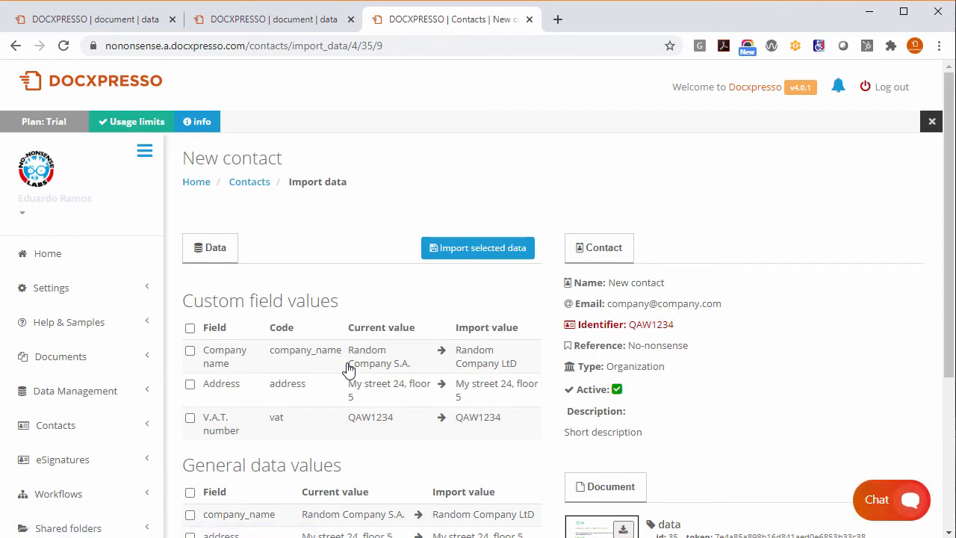
scroll(348, 367, down, 1)
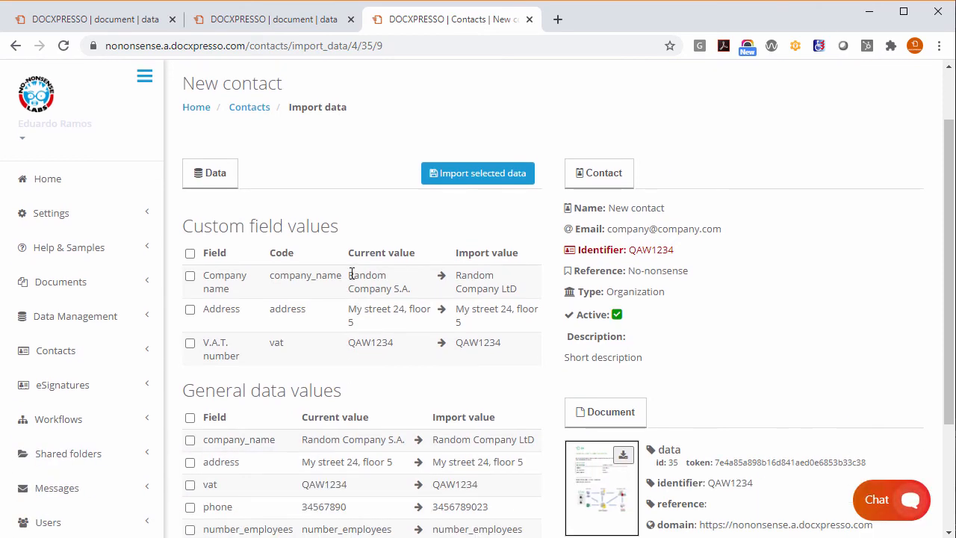
drag(351, 273, 415, 295)
drag(524, 296, 455, 276)
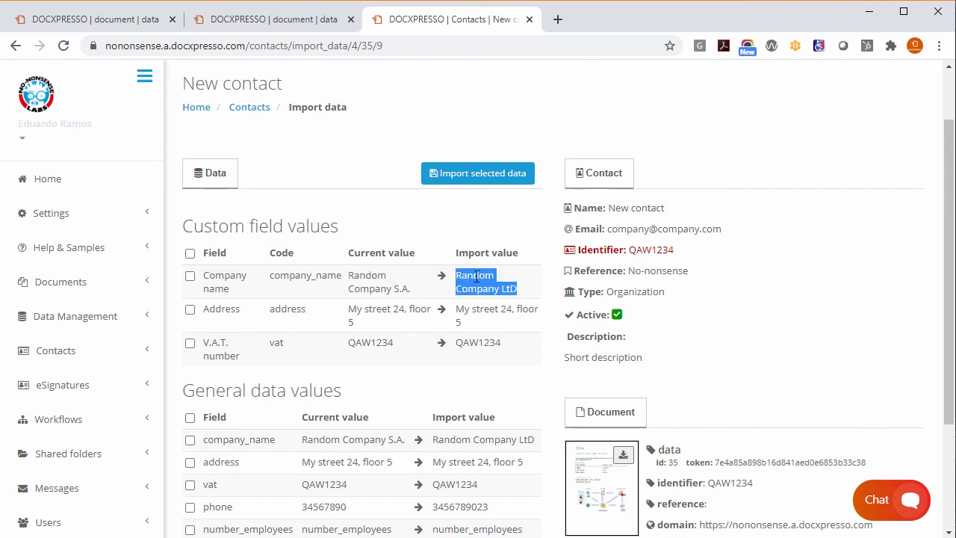
click(190, 277)
scroll(255, 285, down, 2)
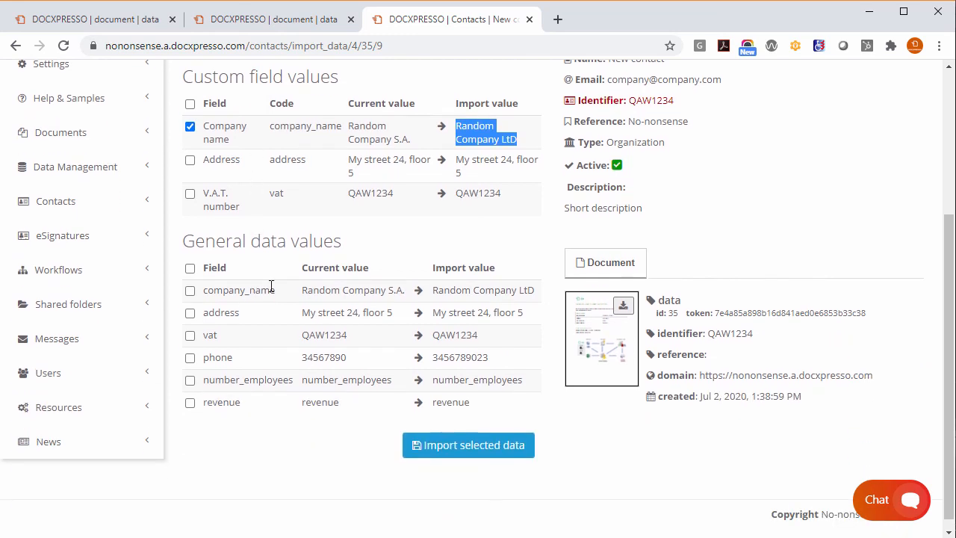
click(191, 360)
click(462, 448)
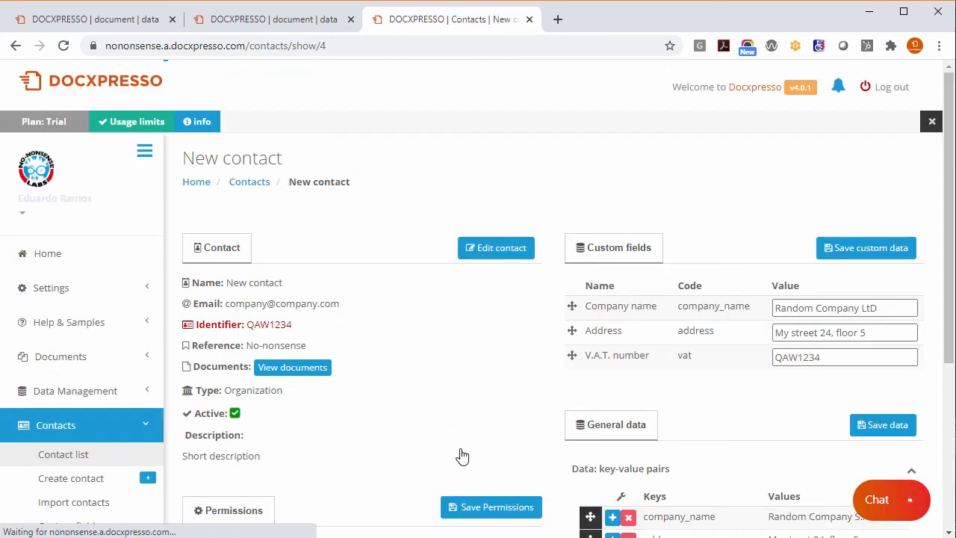
Step: Check the imported company name and phone number on the contact, set the custom company name to Random Company Ltd. and save the custom data
drag(880, 309, 861, 309)
scroll(836, 358, down, 2)
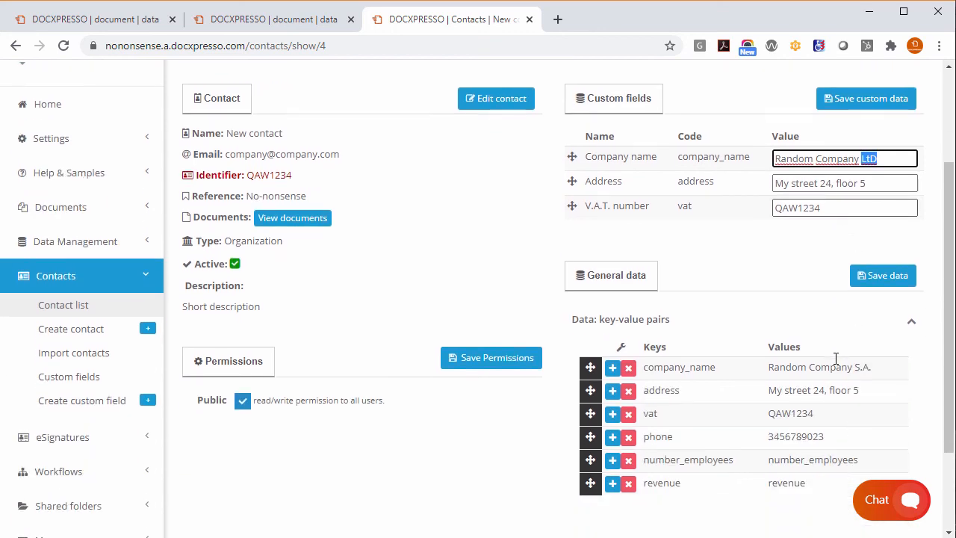
click(837, 438)
drag(836, 438, 807, 438)
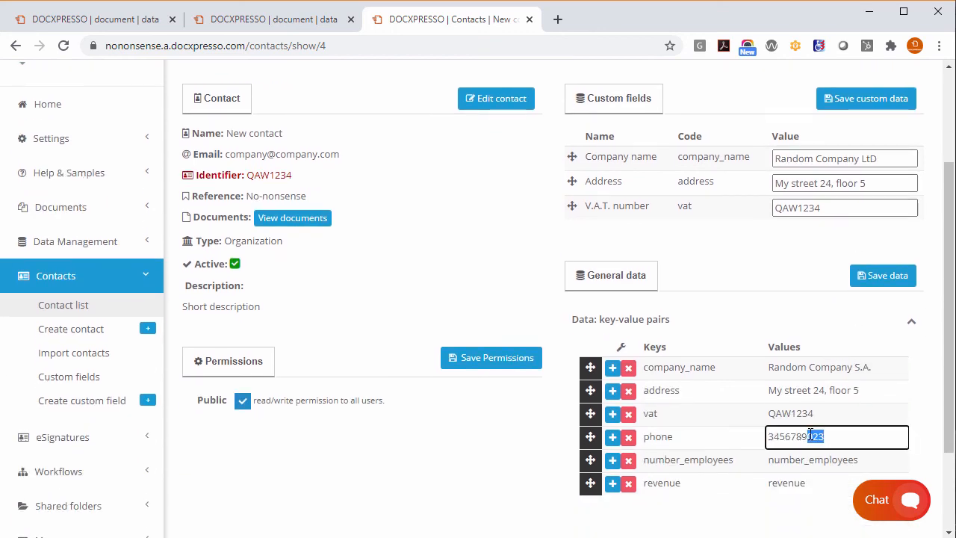
click(878, 159)
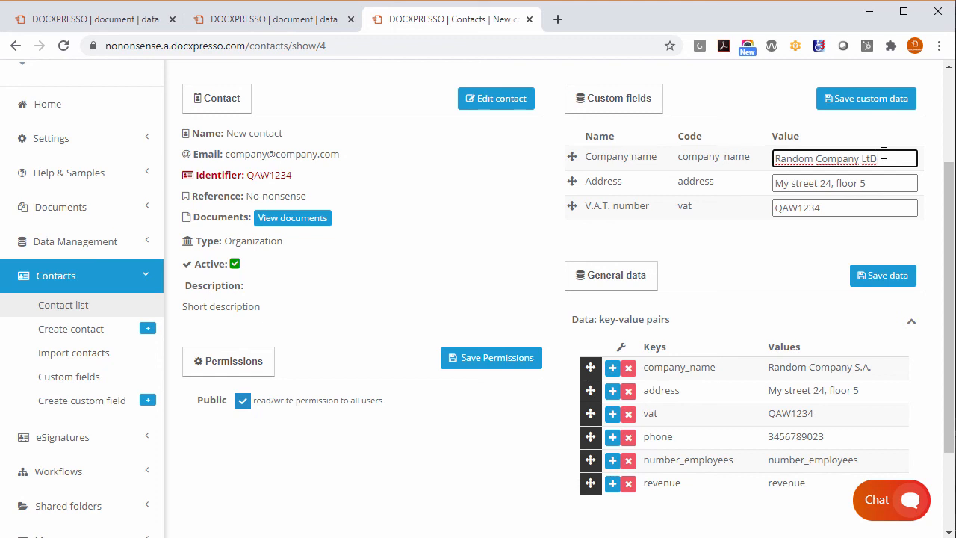
text(.)
click(879, 104)
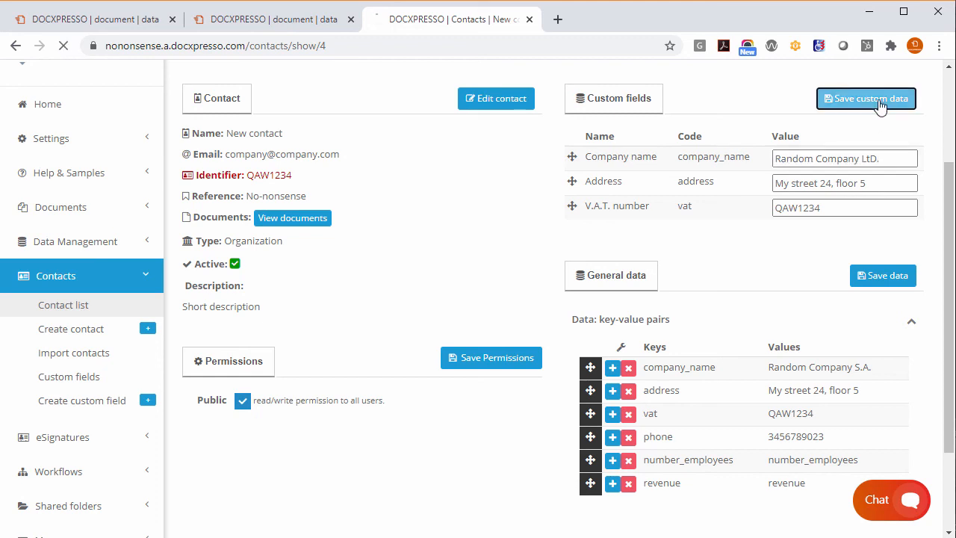